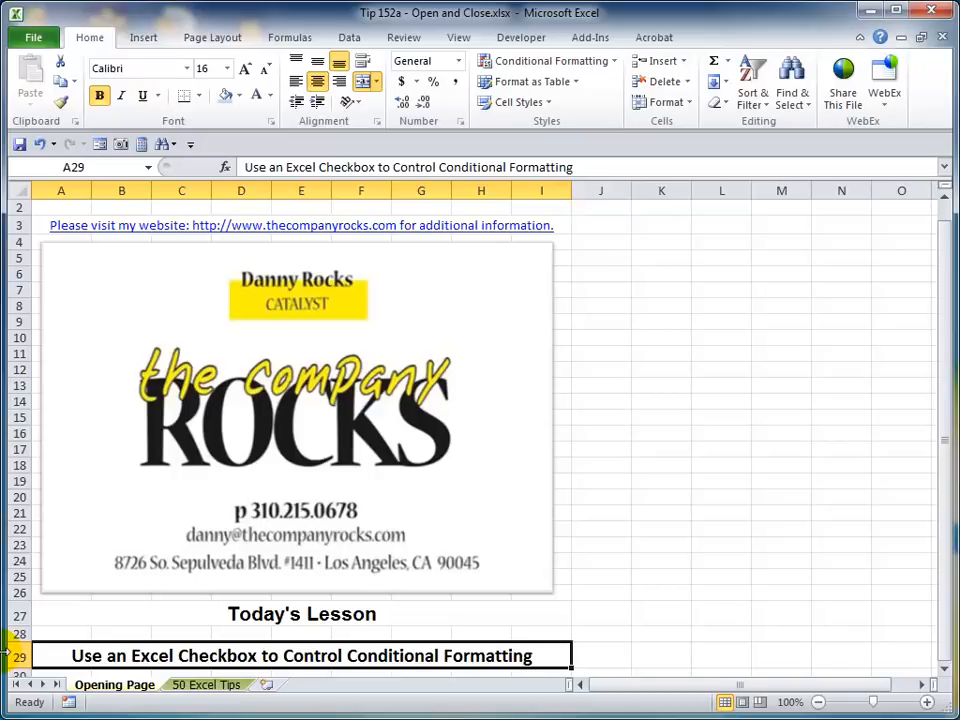
- Switch to the conditional formatting workbook and examine the contact dates, day counts and <60 Days formulas in columns B, C and H
key("ctrl+Tab")
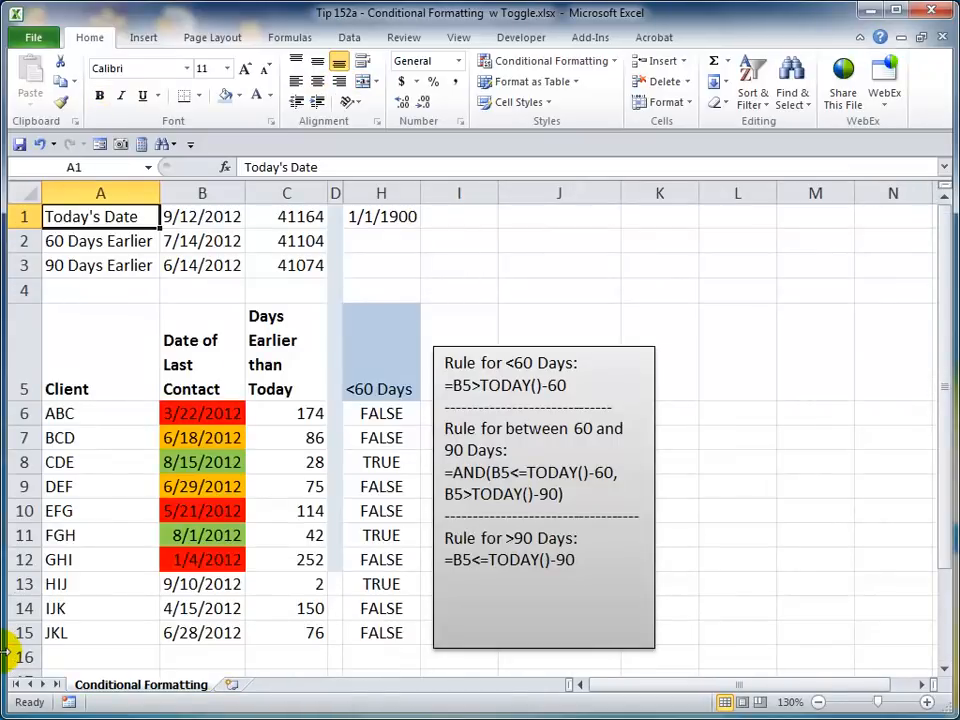
left_click(206, 464)
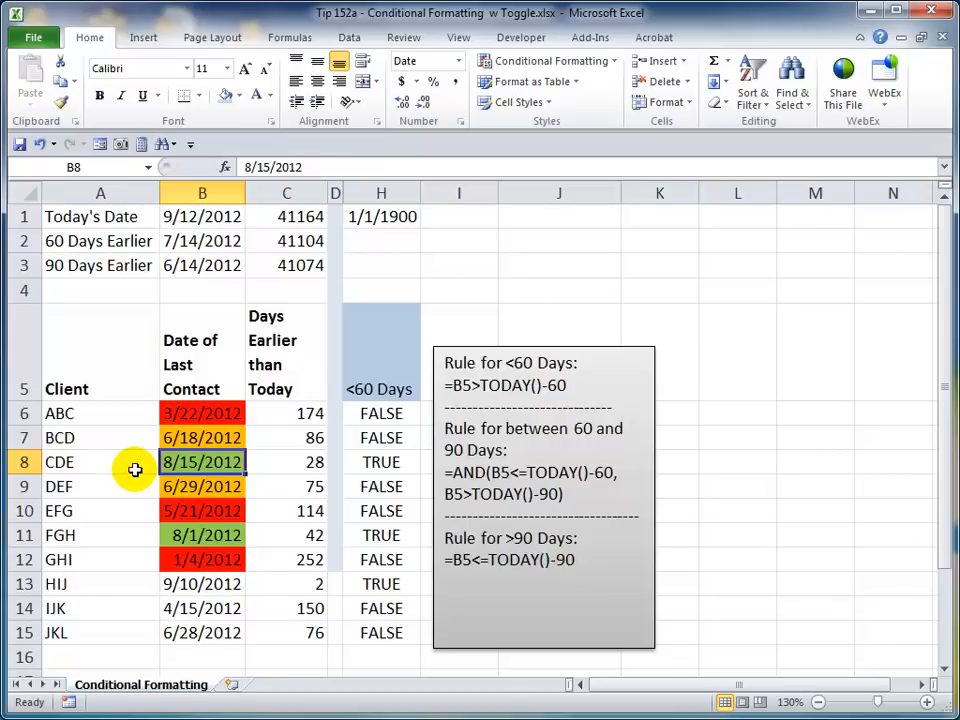
left_click(208, 354)
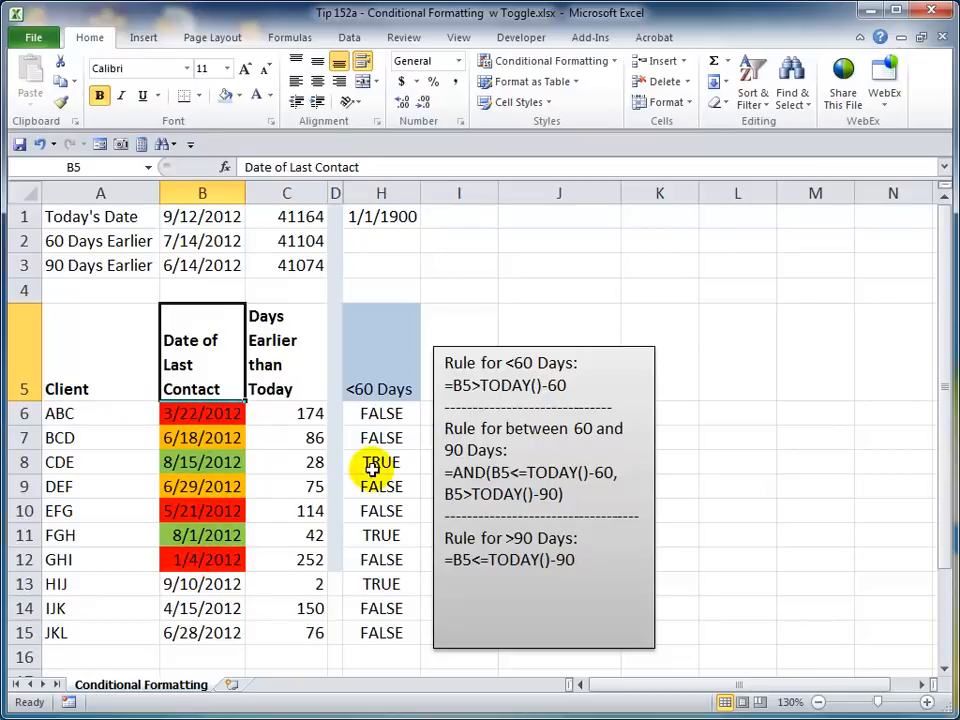
left_click(378, 465)
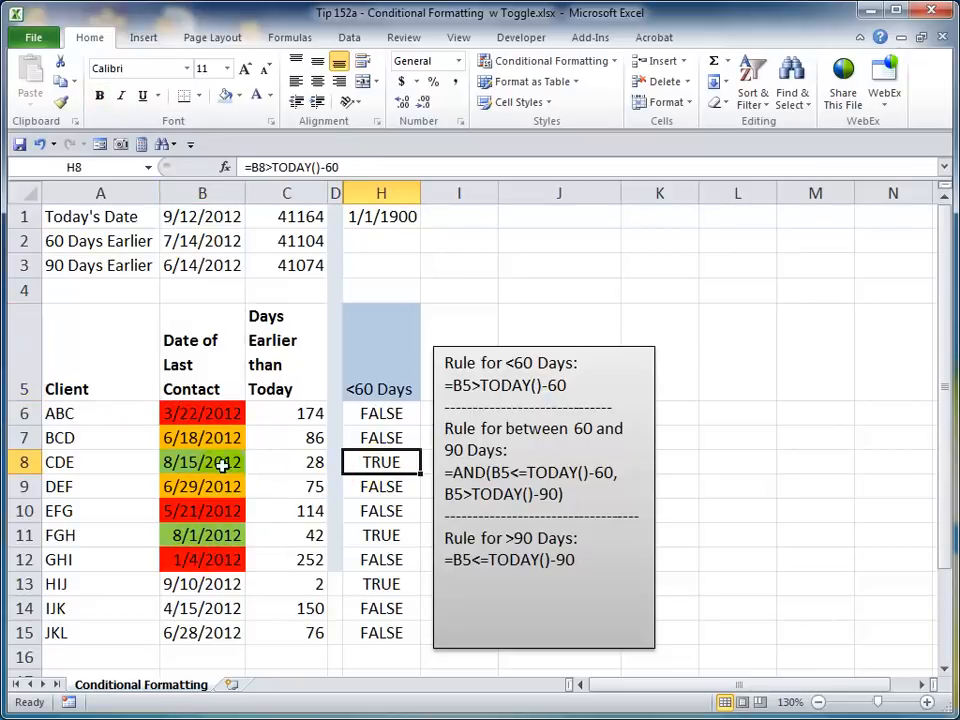
left_click(204, 462)
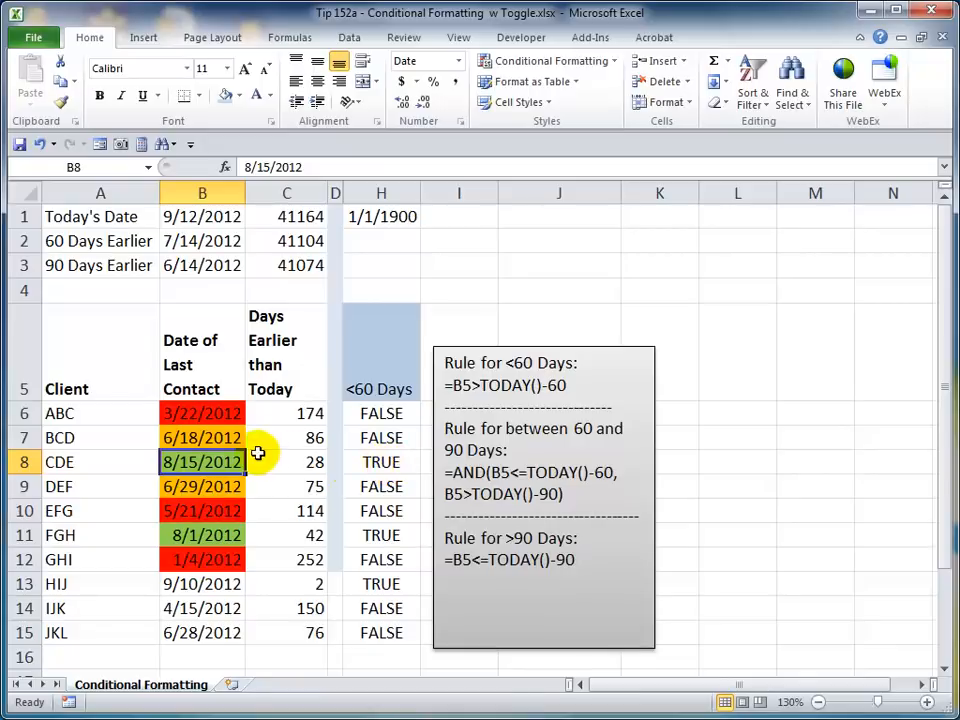
left_click(205, 436)
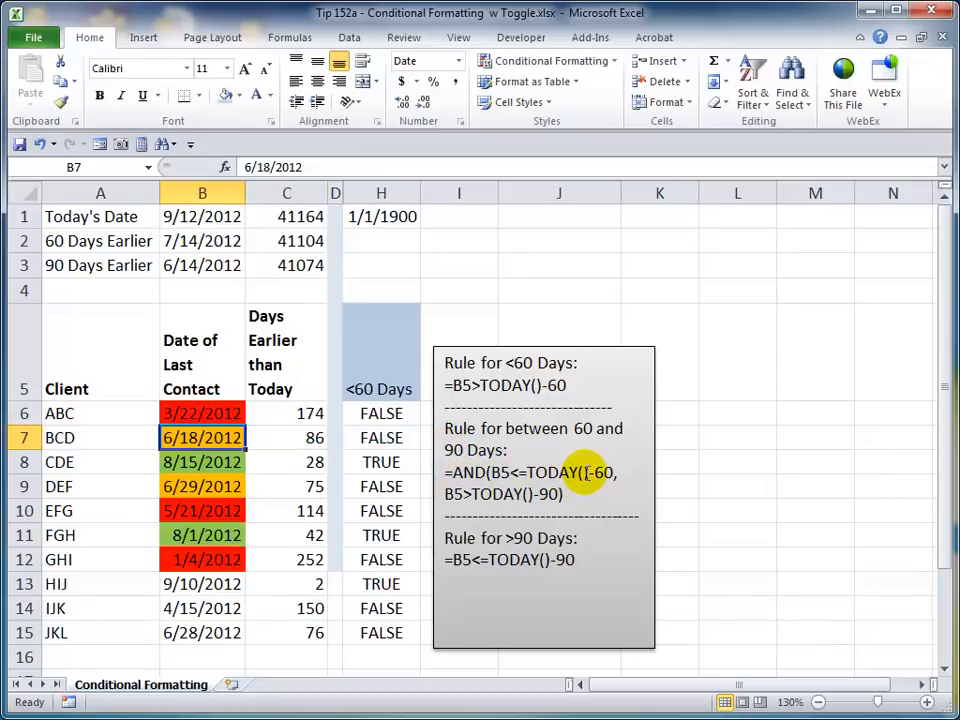
left_click(193, 413)
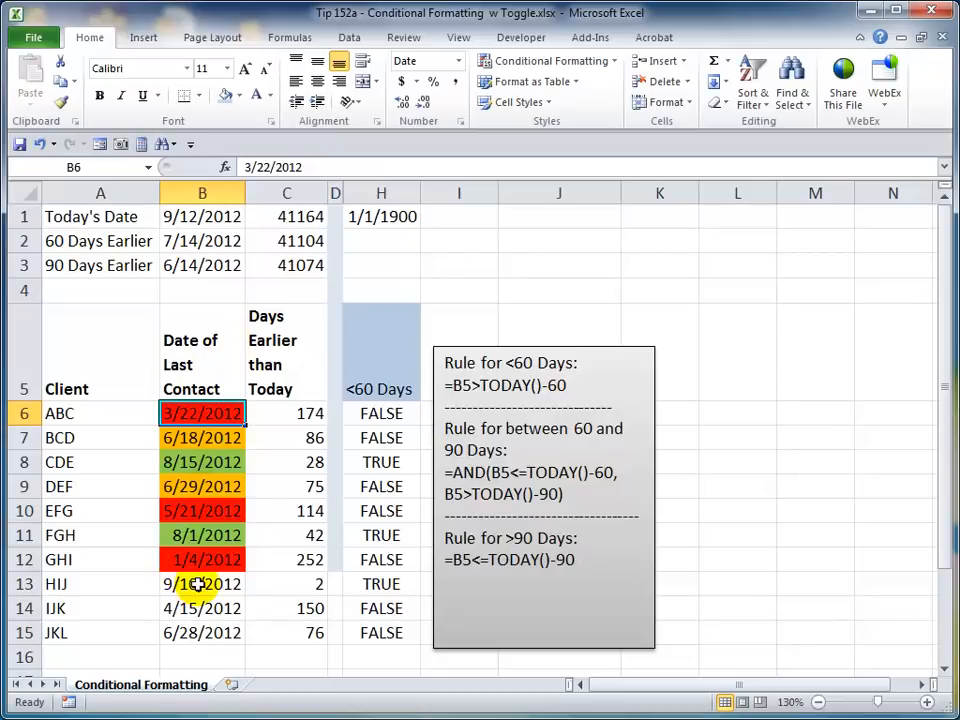
left_click(111, 584)
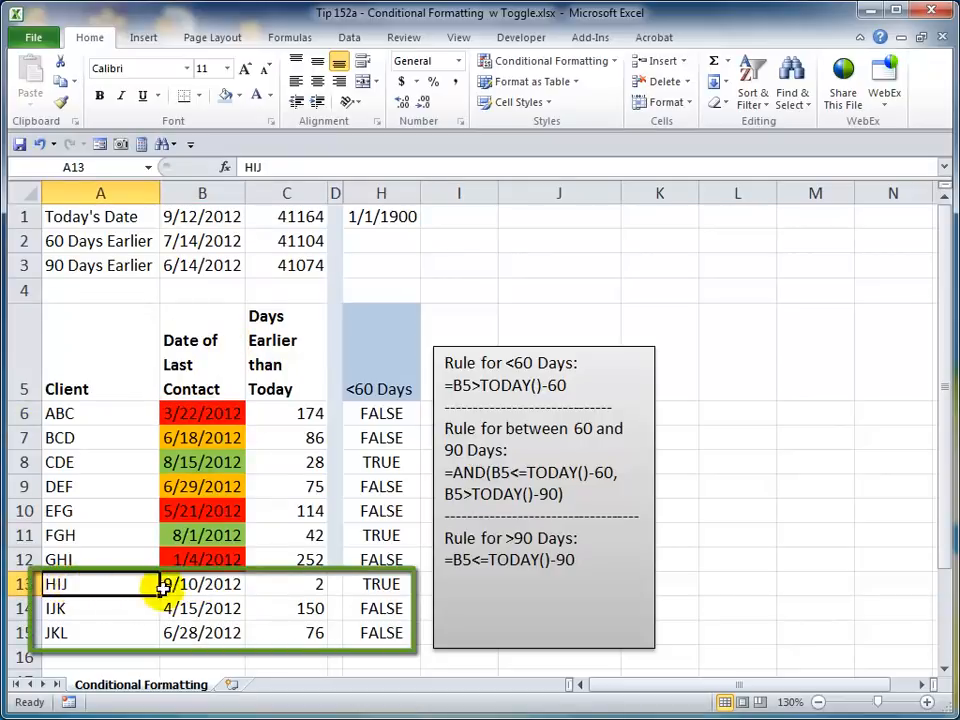
left_click(306, 584)
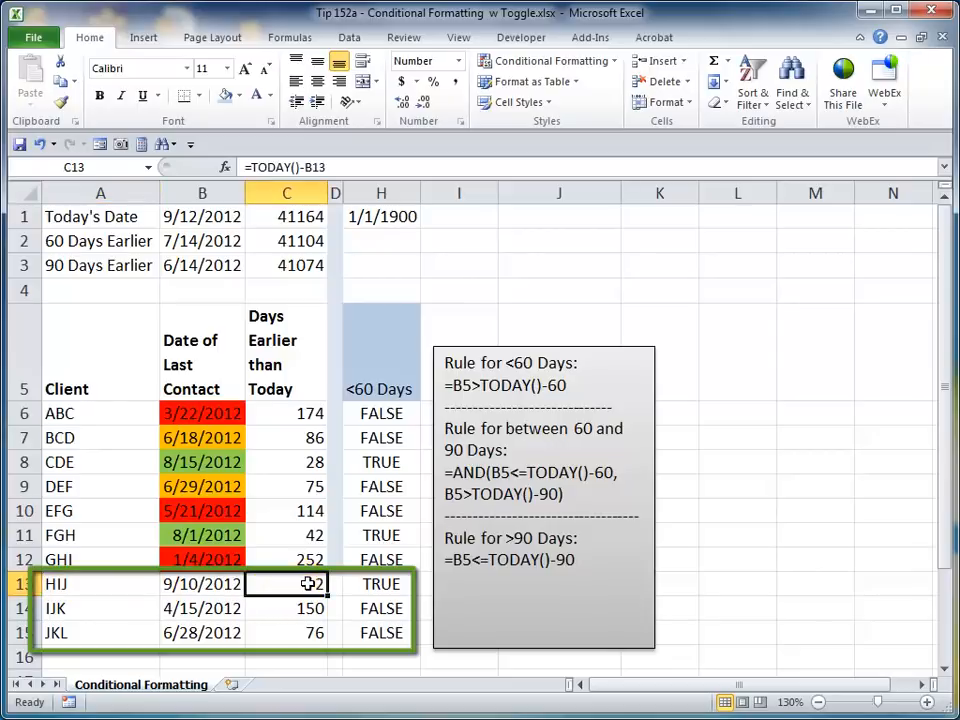
left_click(381, 584)
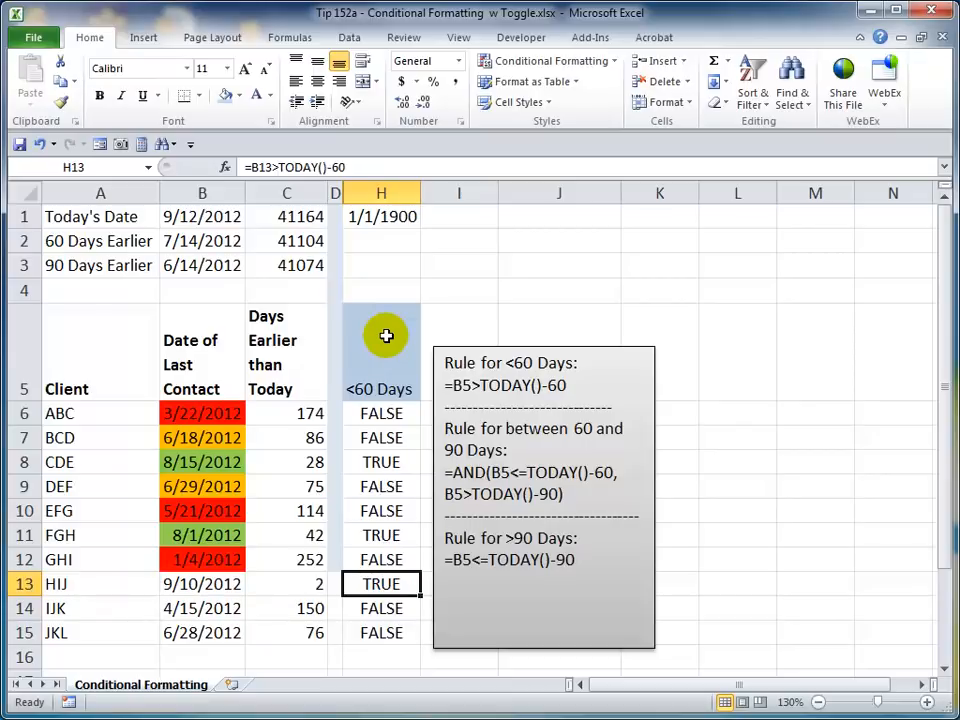
left_click(206, 413)
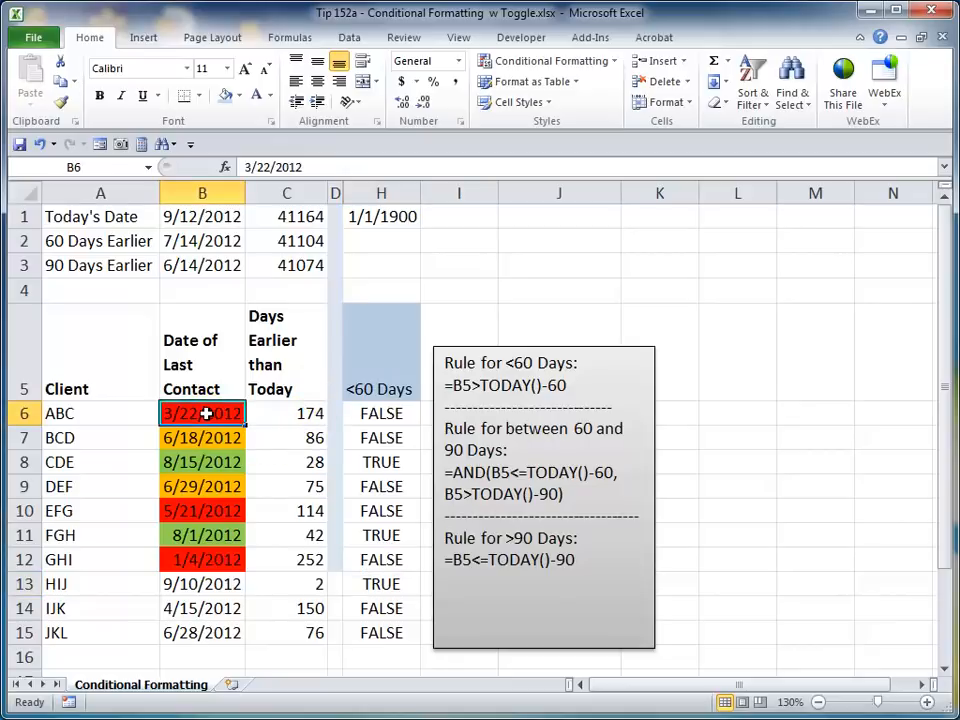
- Copy cells B6:B12 and paste only their formatting onto B13:B15
left_click_drag(206, 413, 199, 560)
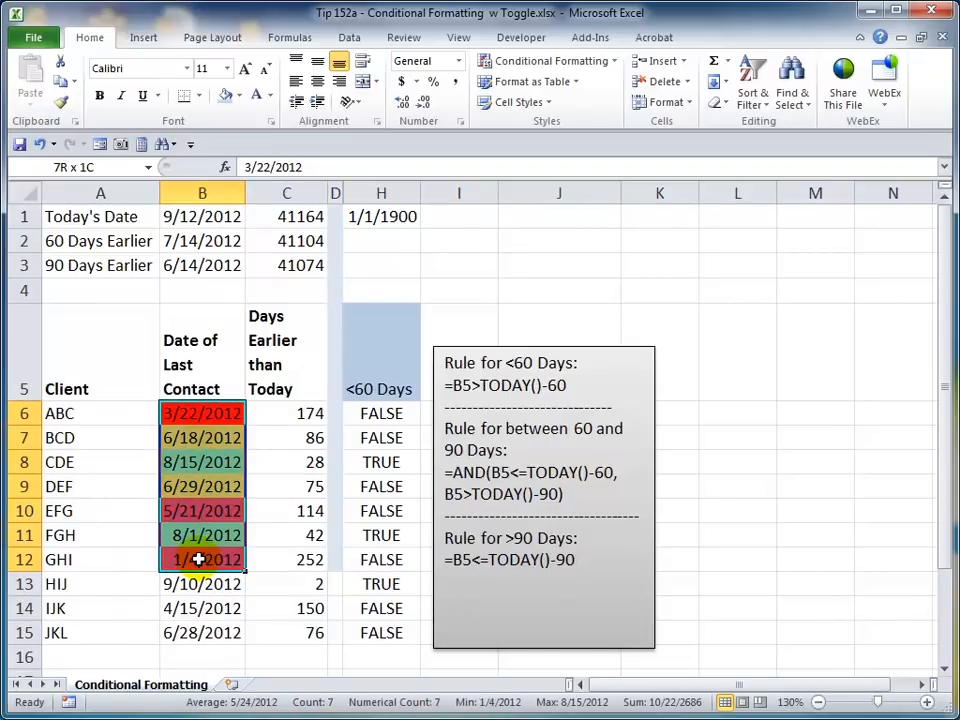
left_click_drag(199, 560, 199, 560)
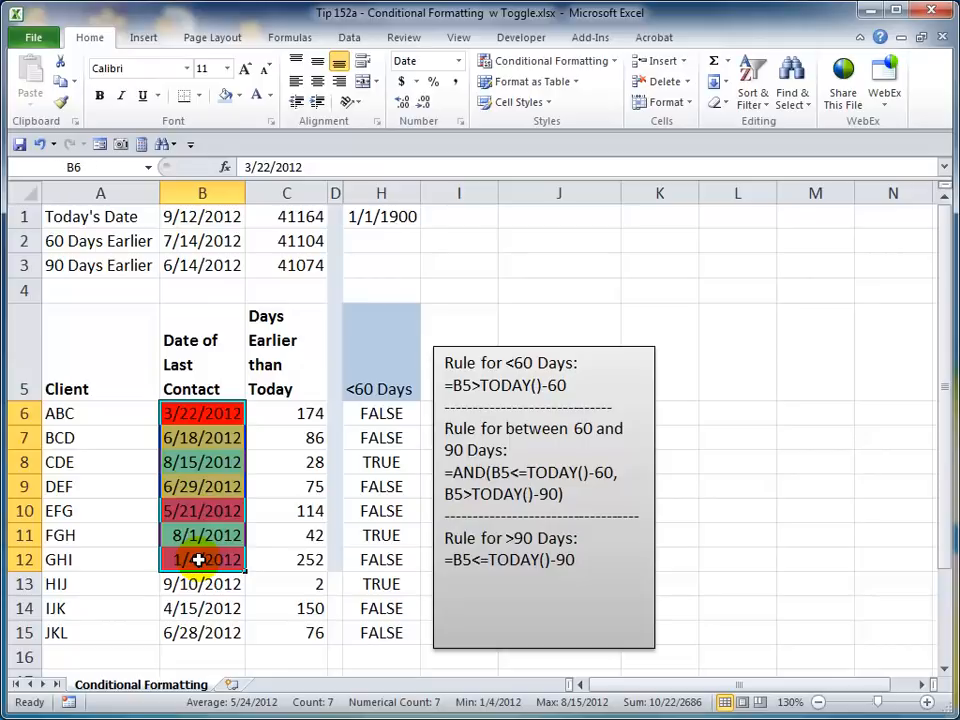
key("ctrl+c")
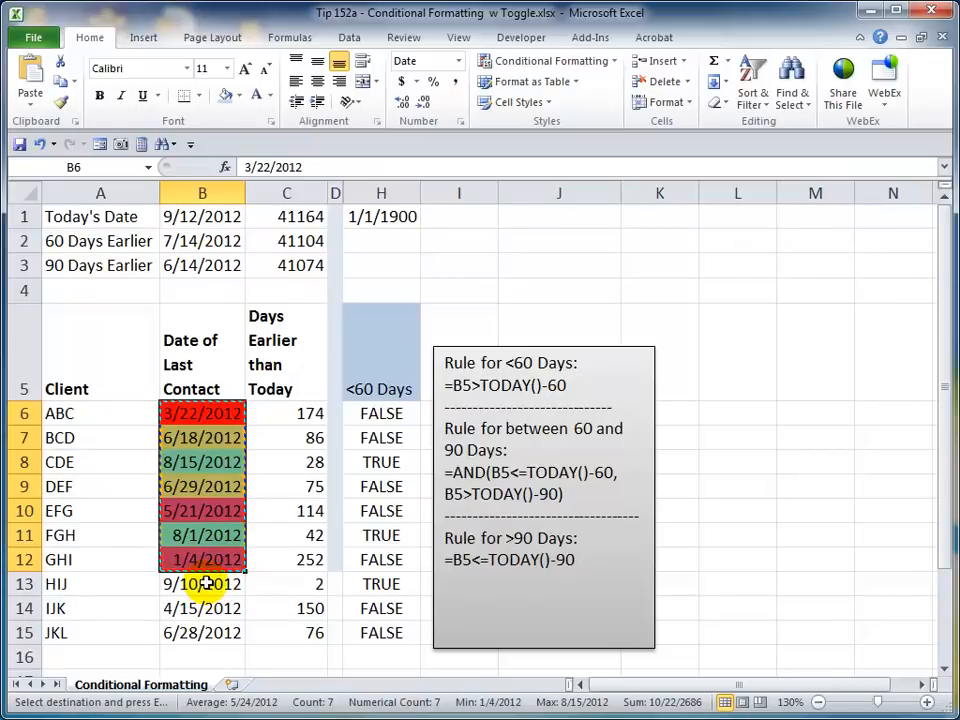
left_click_drag(203, 588, 203, 632)
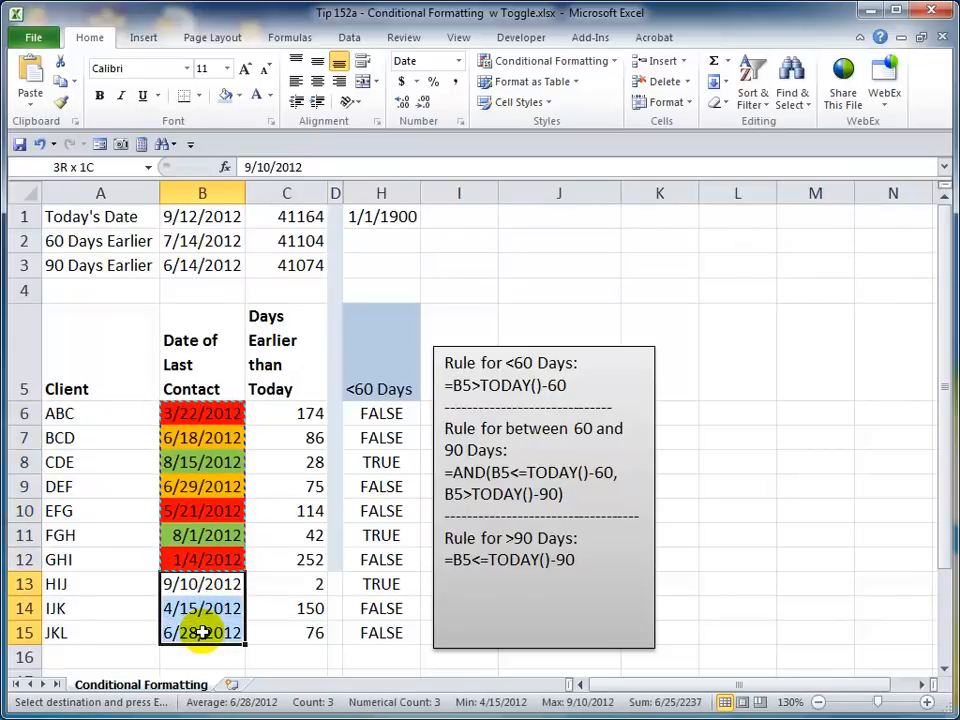
left_click_drag(203, 632, 203, 632)
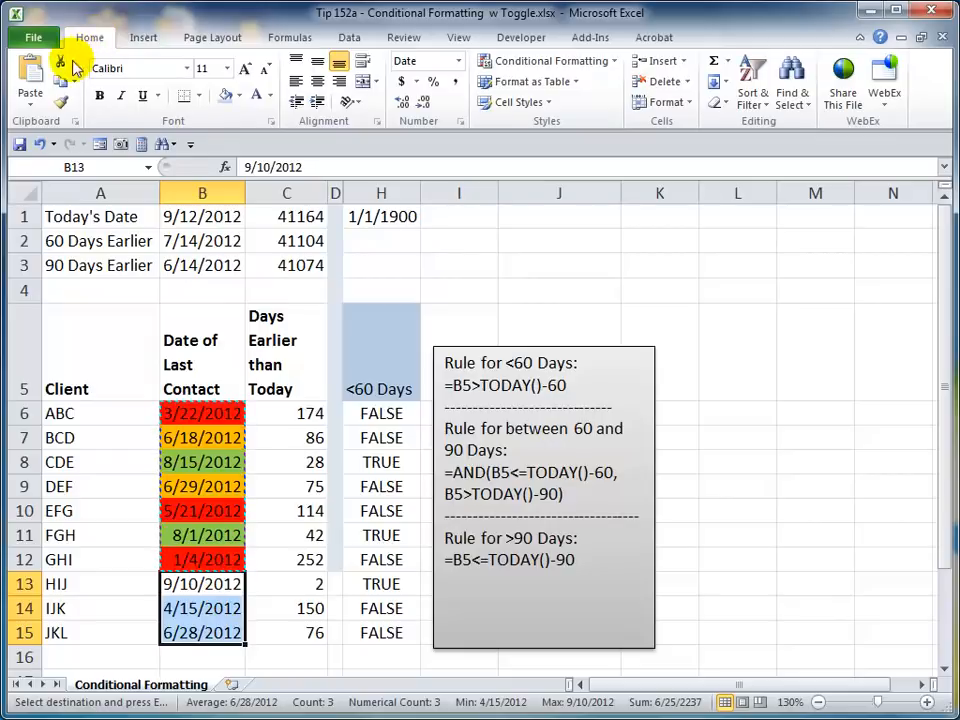
left_click(31, 108)
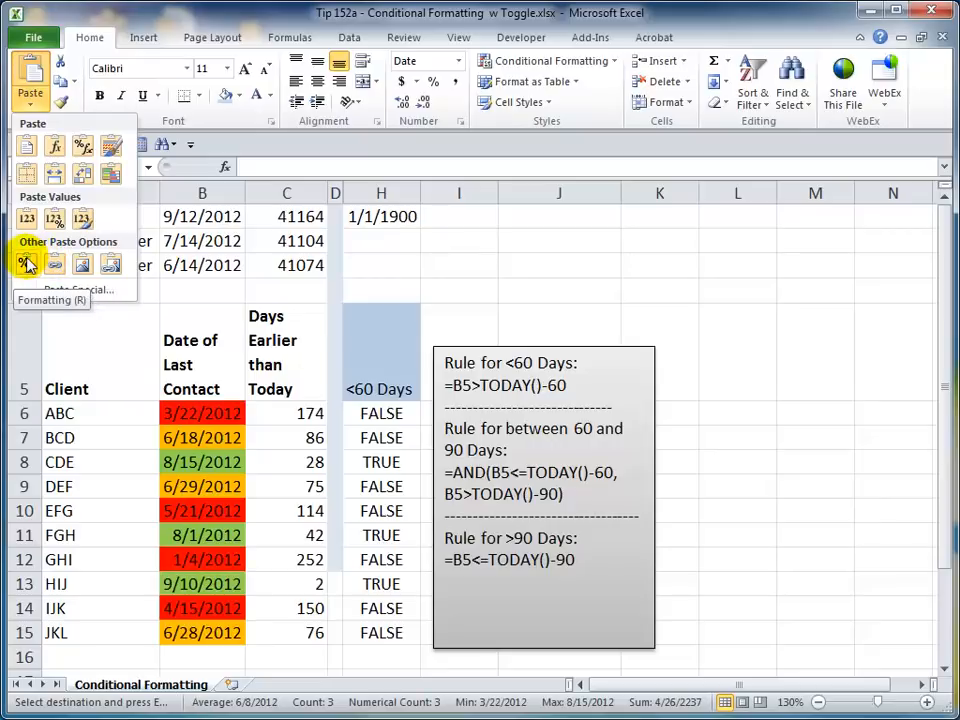
left_click(26, 263)
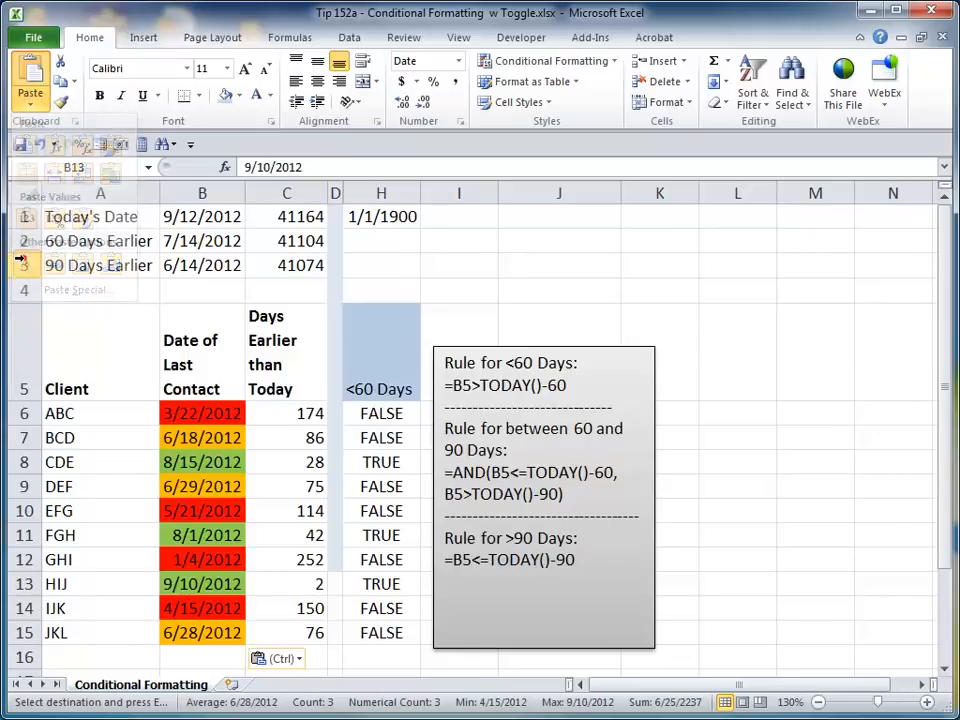
key("Escape")
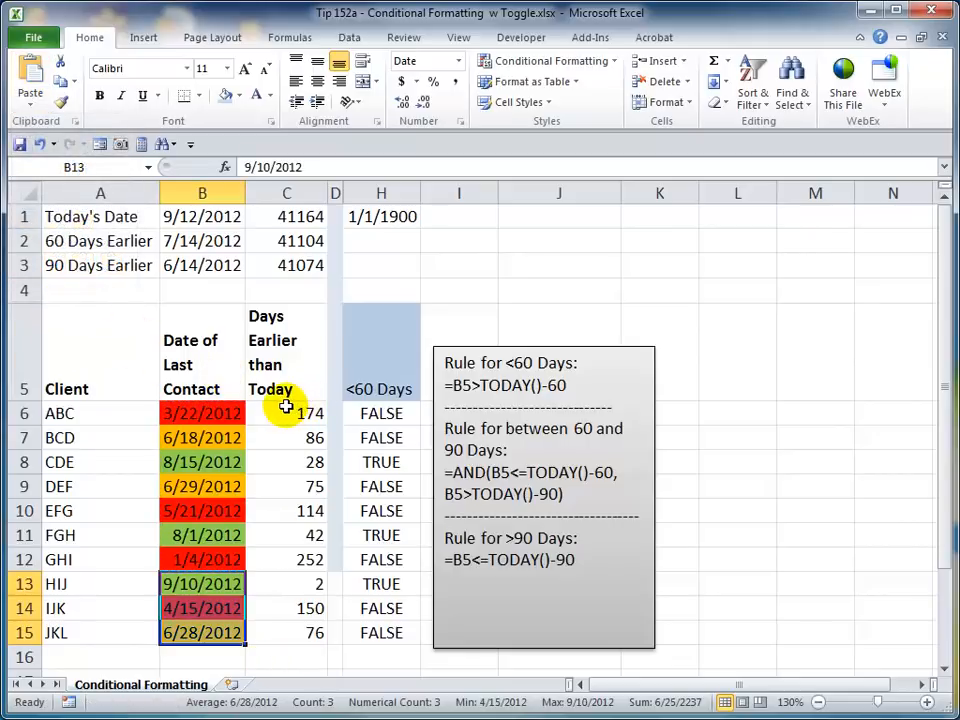
- Sort the client table by Date of Last Contact on cell color, with green cells on top
left_click(298, 471)
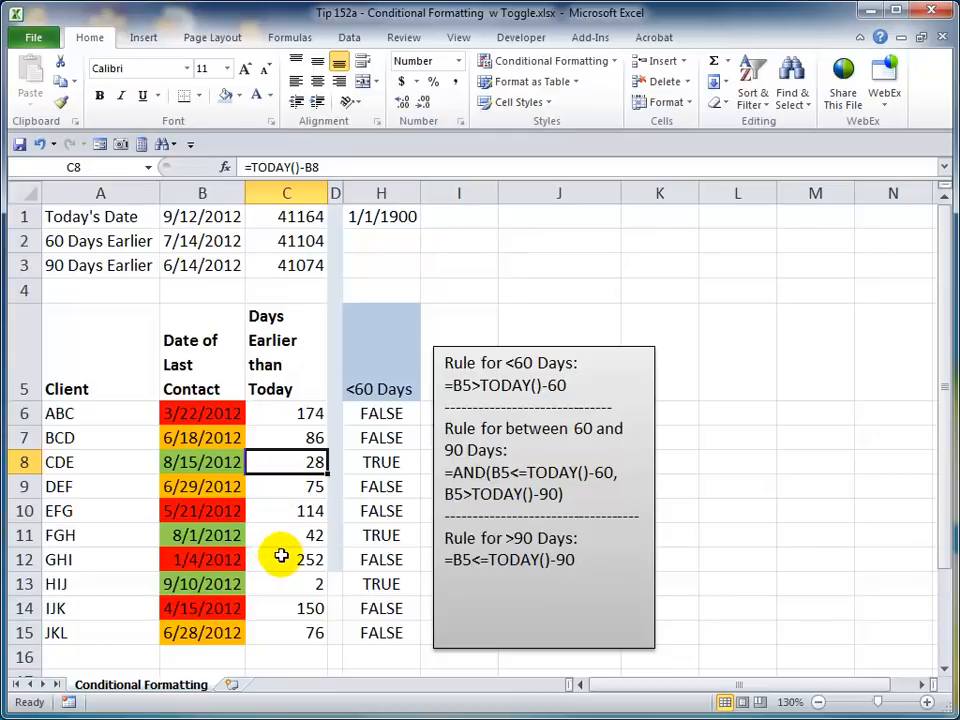
left_click(192, 439)
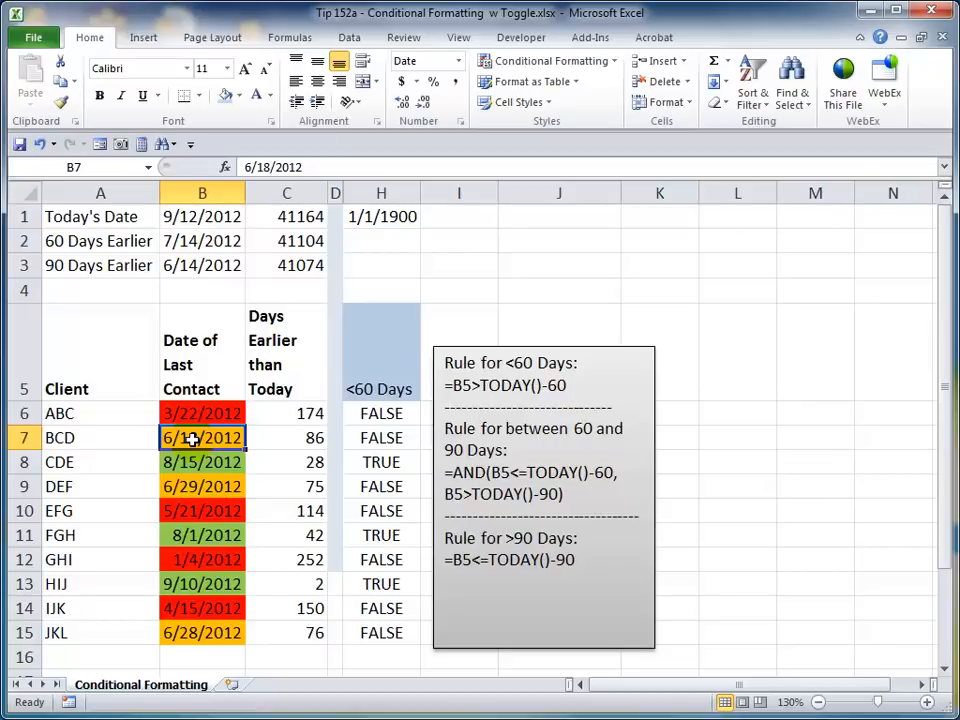
left_click_drag(118, 375, 281, 366)
left_click(205, 452)
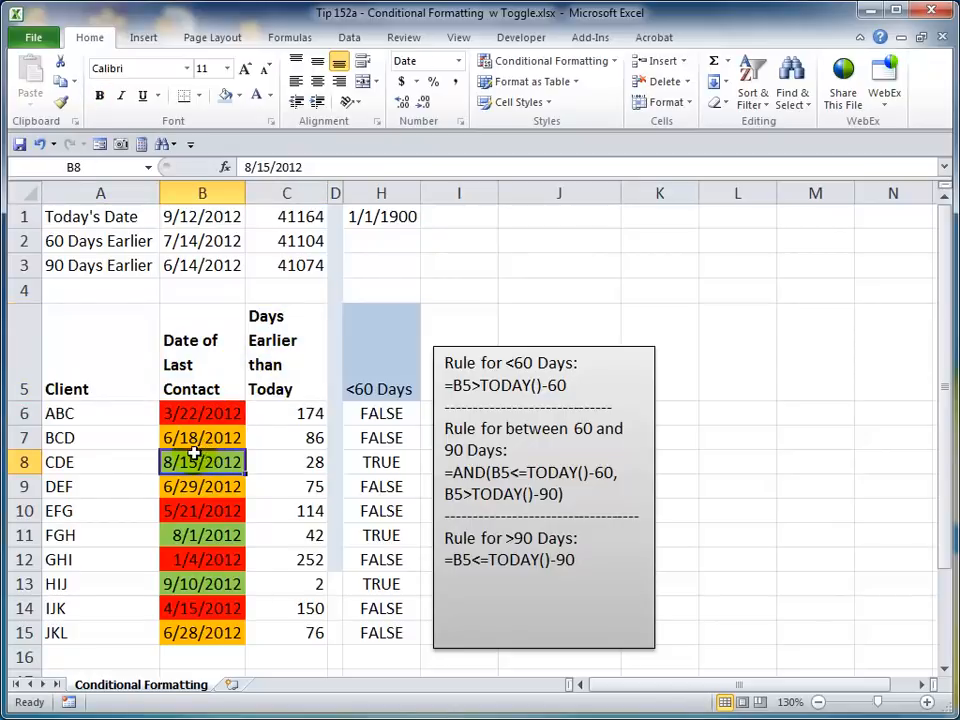
left_click(349, 40)
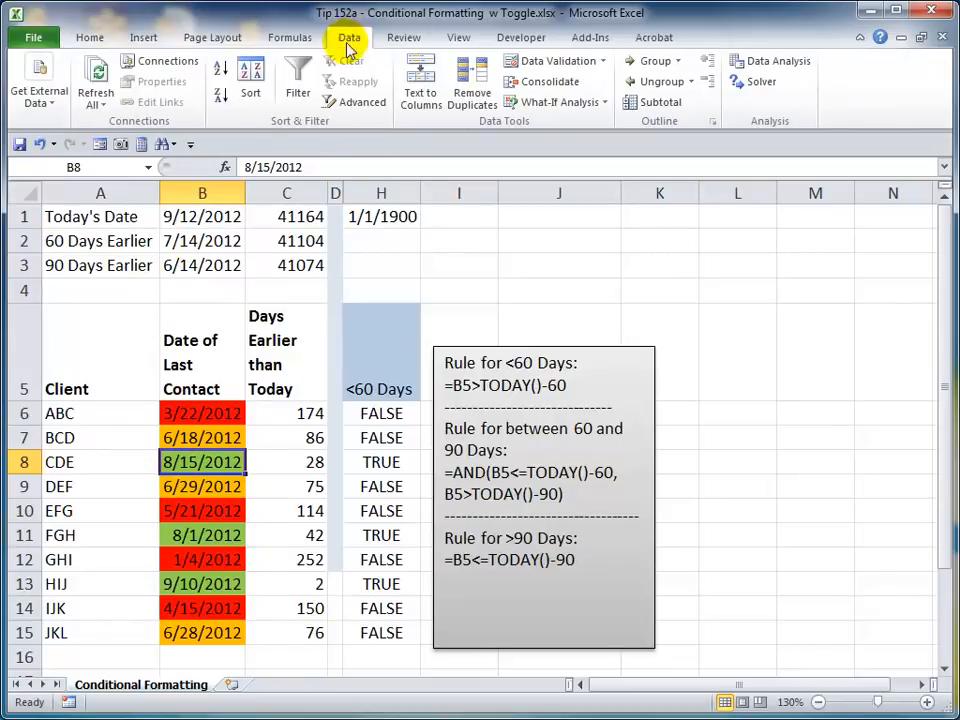
left_click(251, 75)
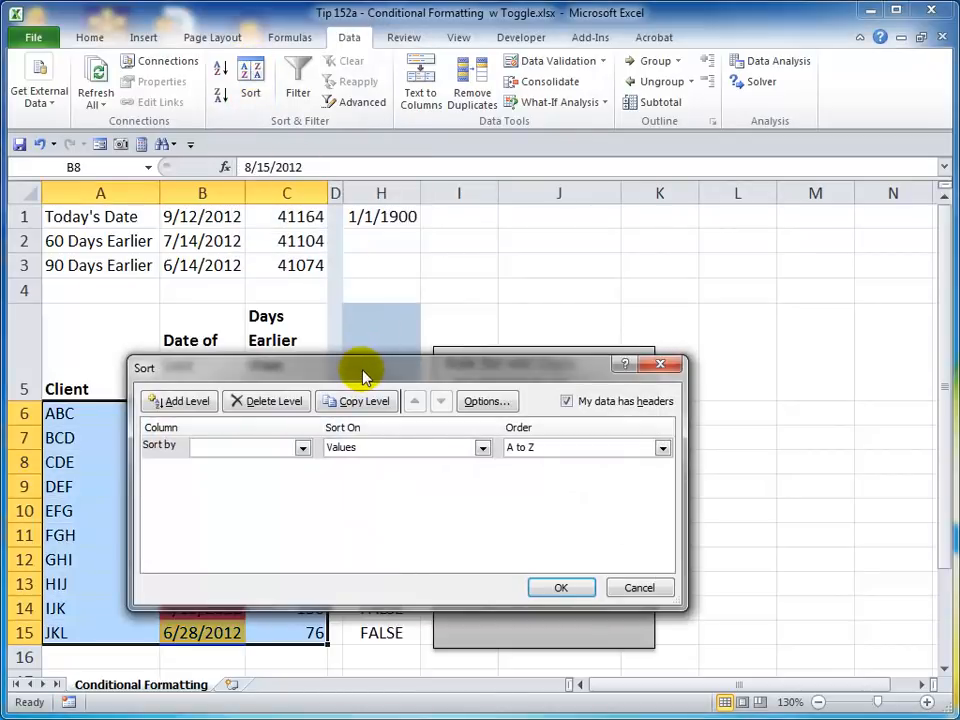
left_click_drag(360, 360, 357, 186)
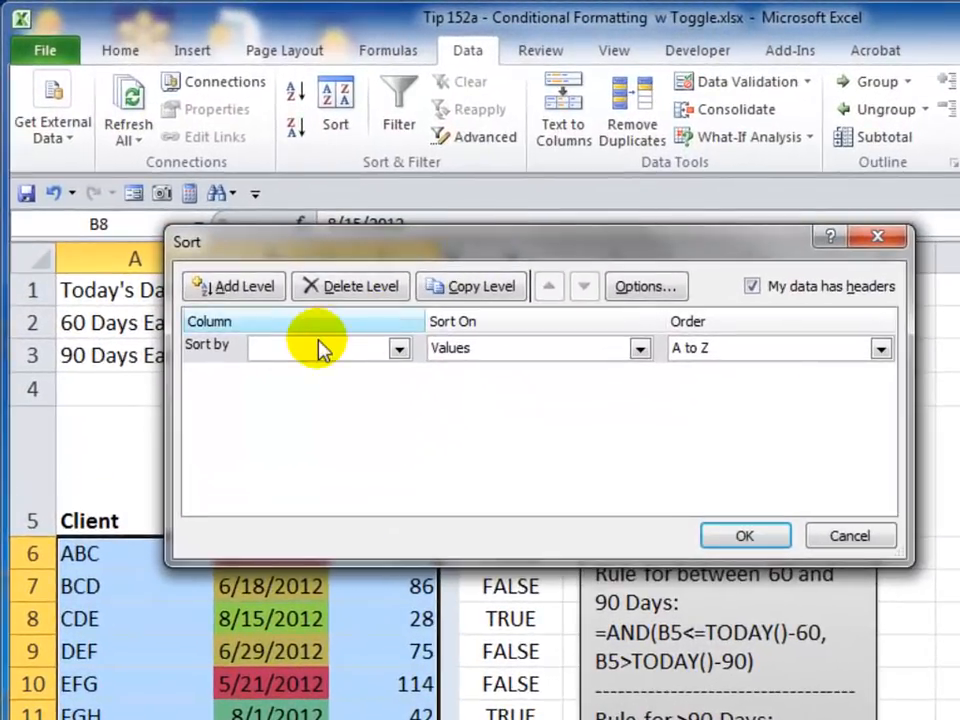
left_click(272, 330)
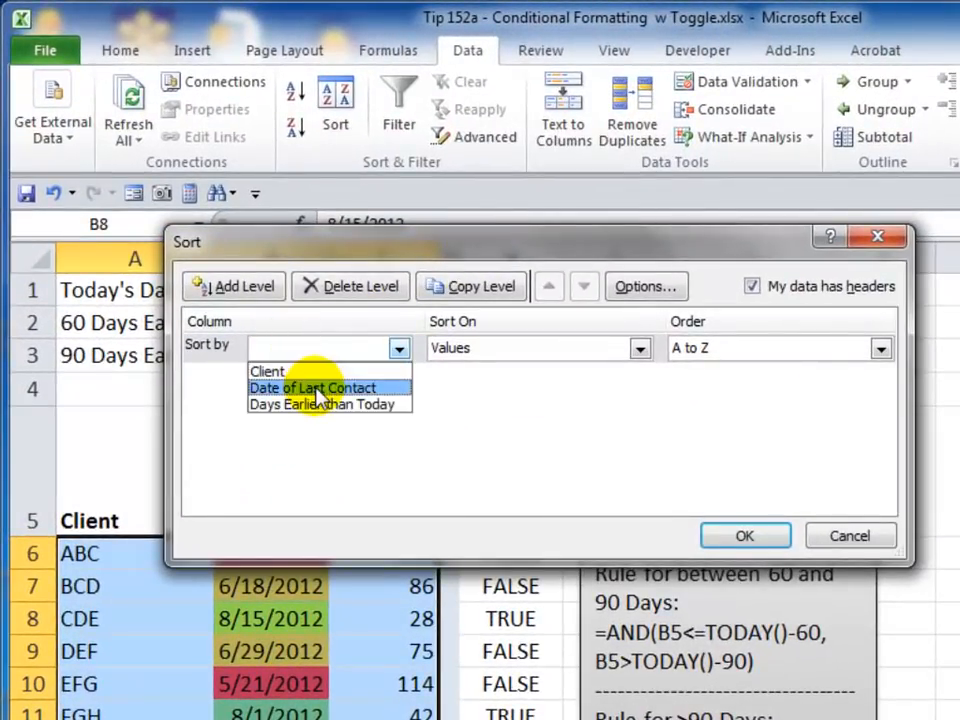
left_click(318, 388)
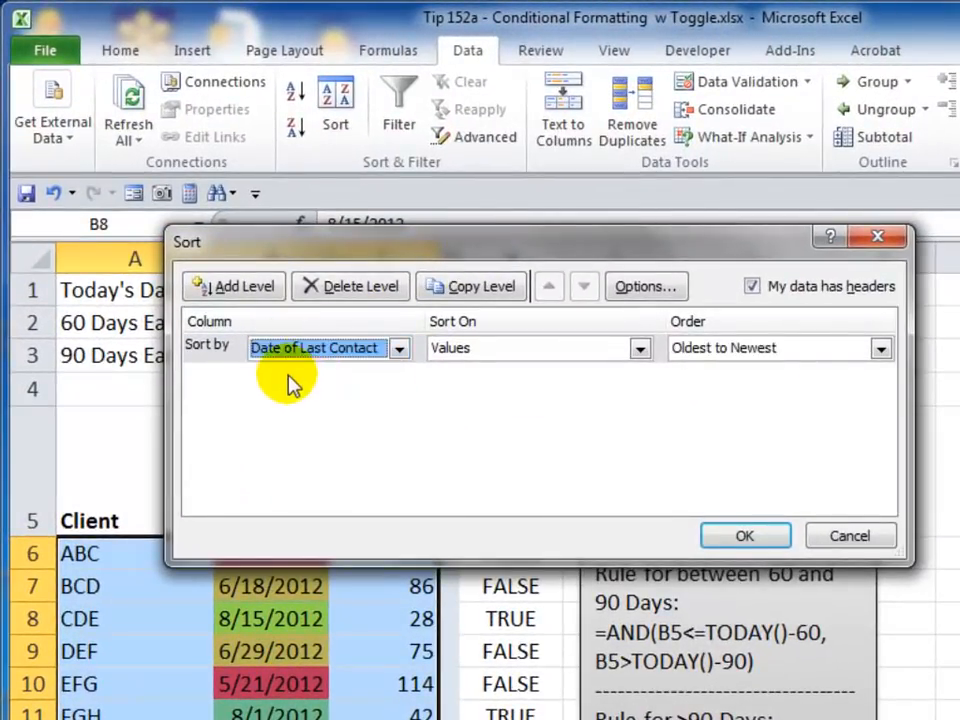
left_click(639, 349)
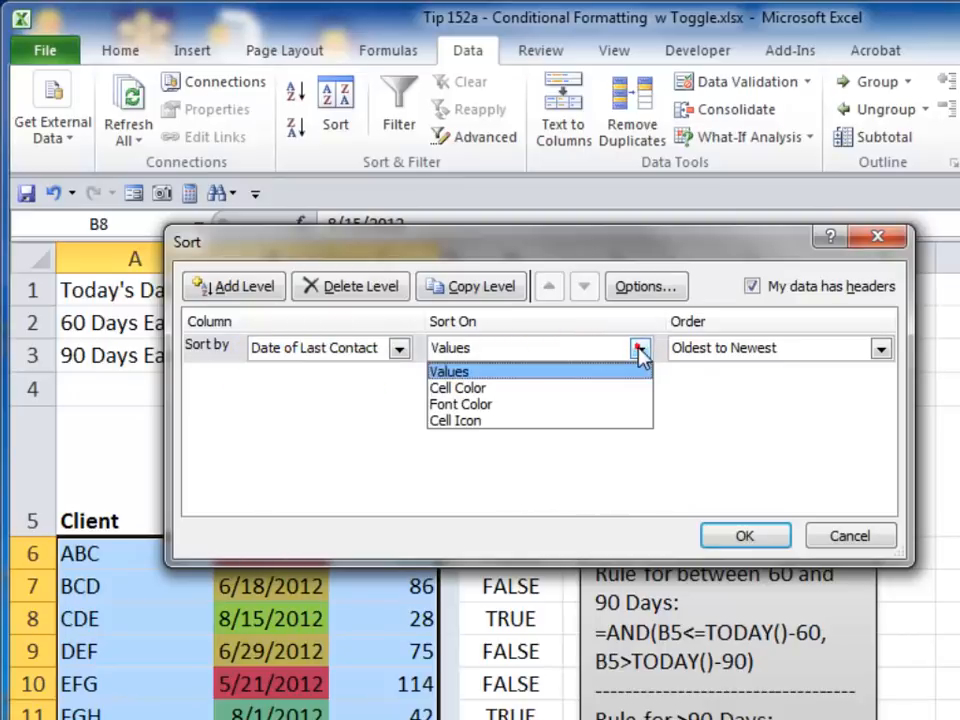
left_click(513, 382)
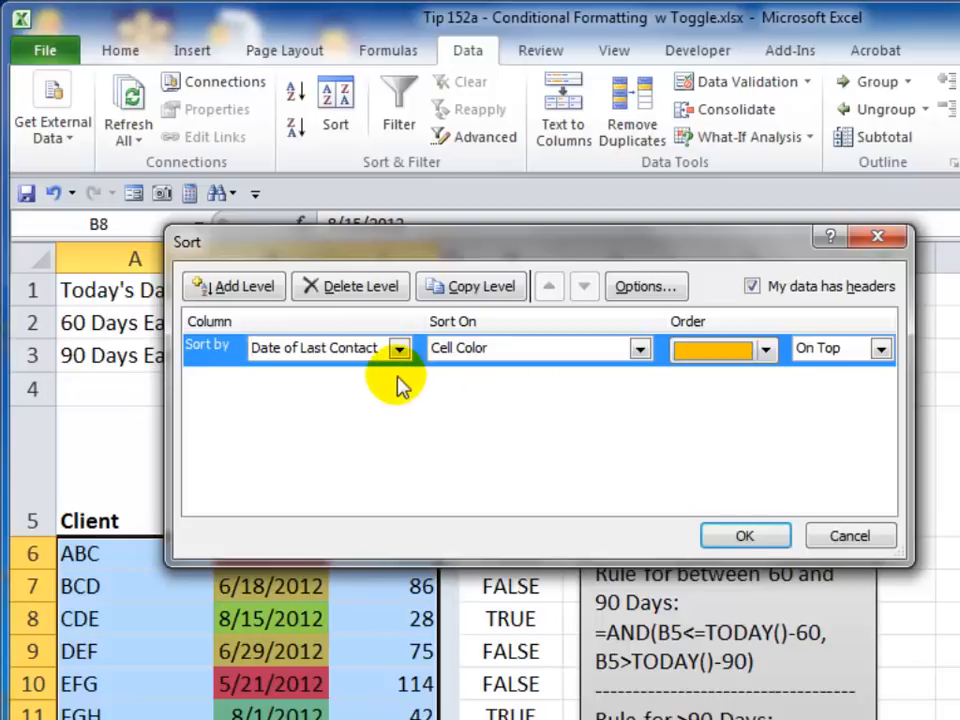
left_click(766, 349)
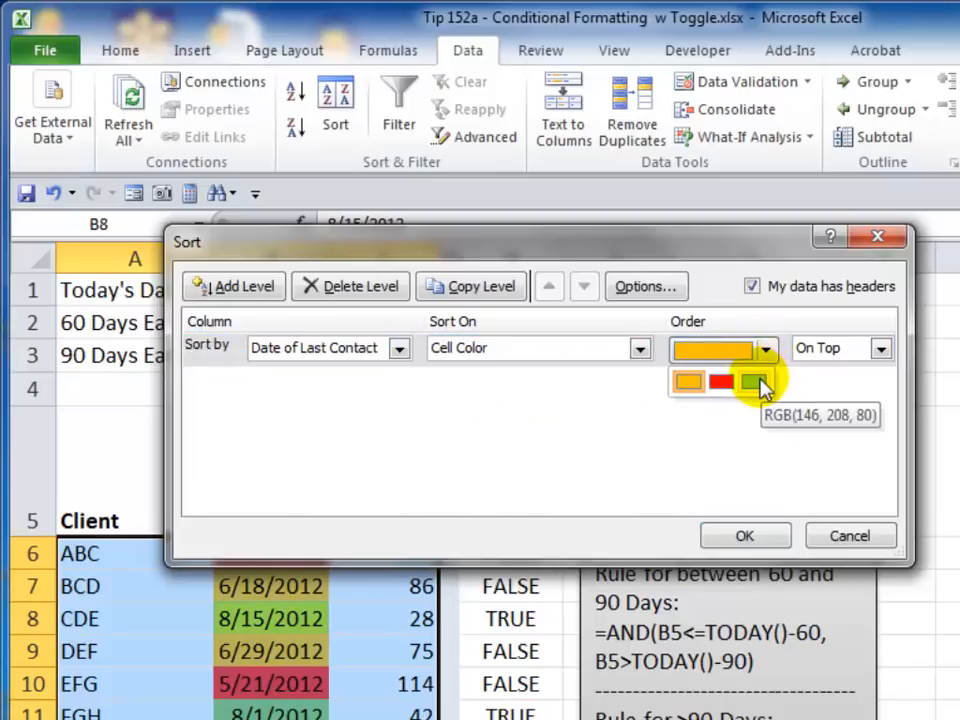
left_click(755, 383)
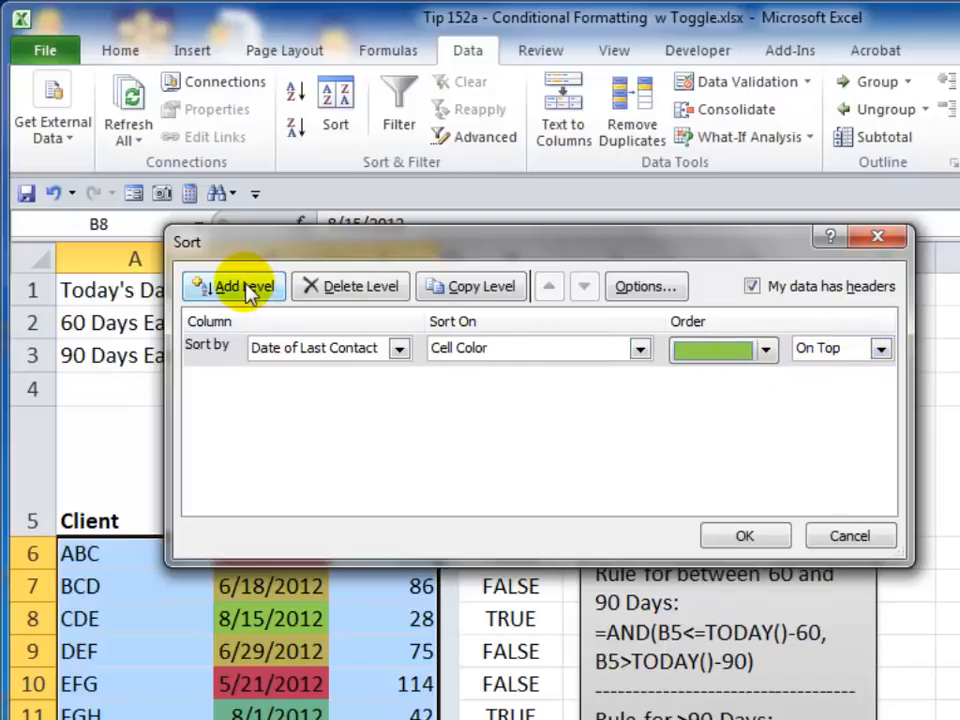
- Add a second sort level by Date of Last Contact on cell color with red cells on bottom, and apply the sort
left_click(467, 288)
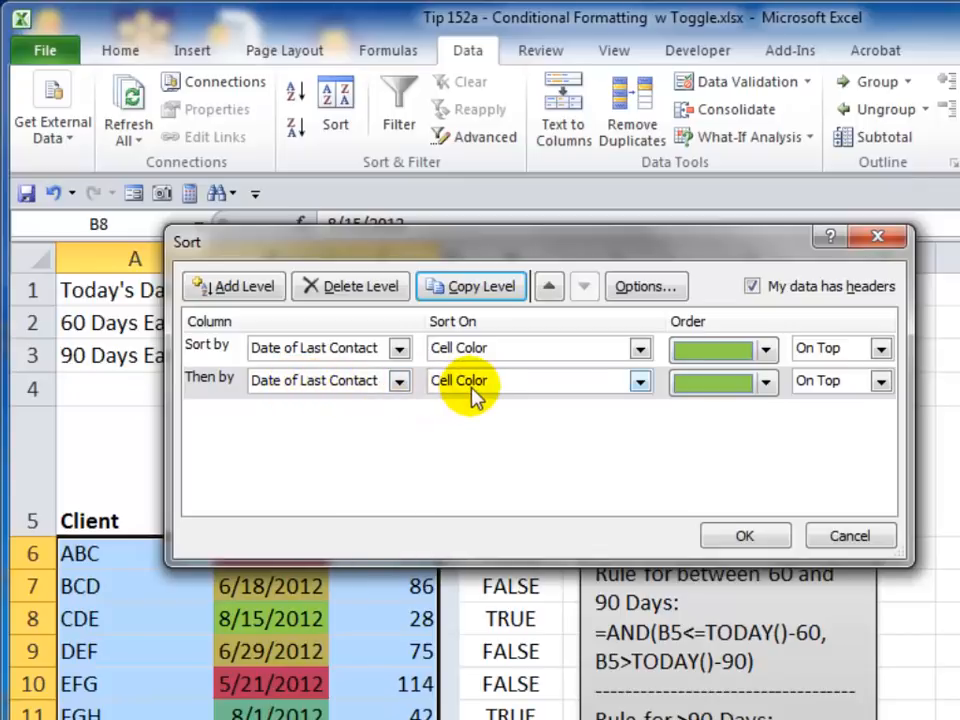
left_click(733, 388)
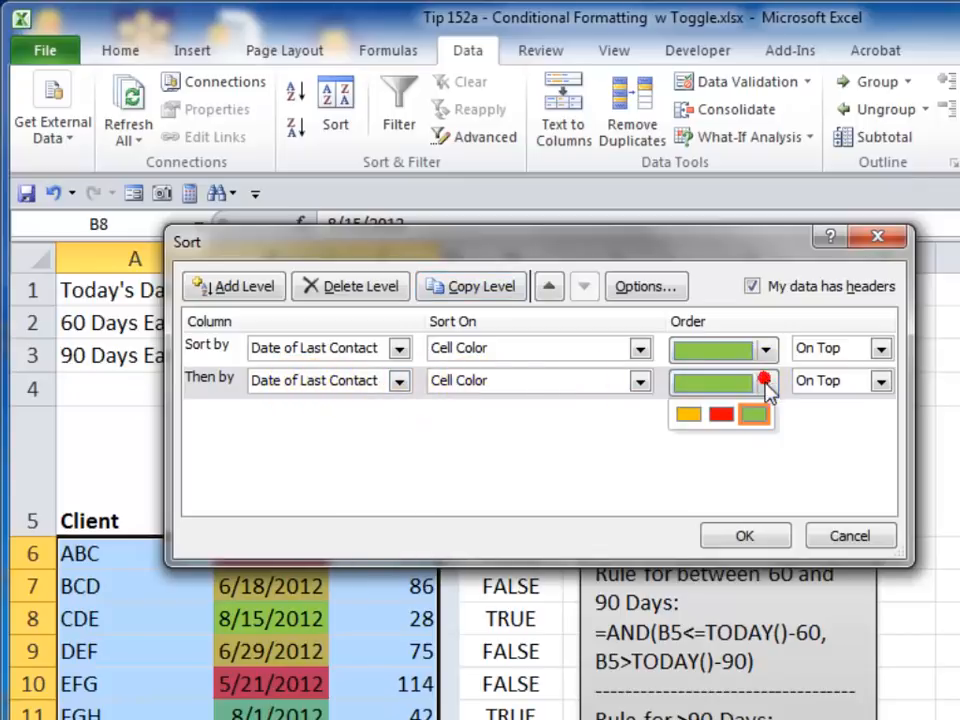
left_click(722, 416)
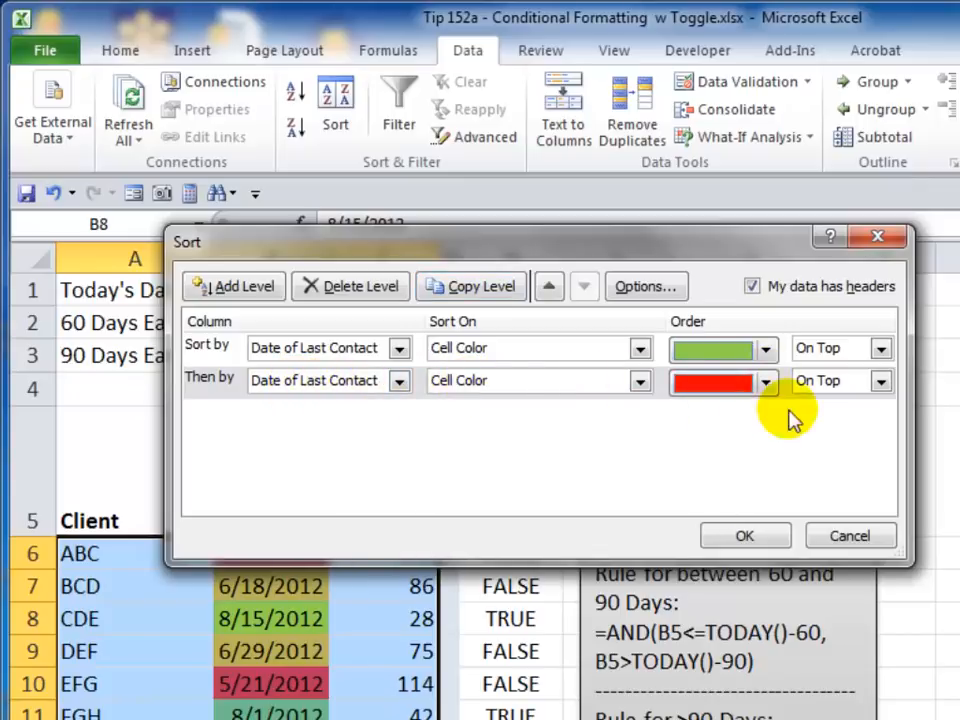
left_click(882, 386)
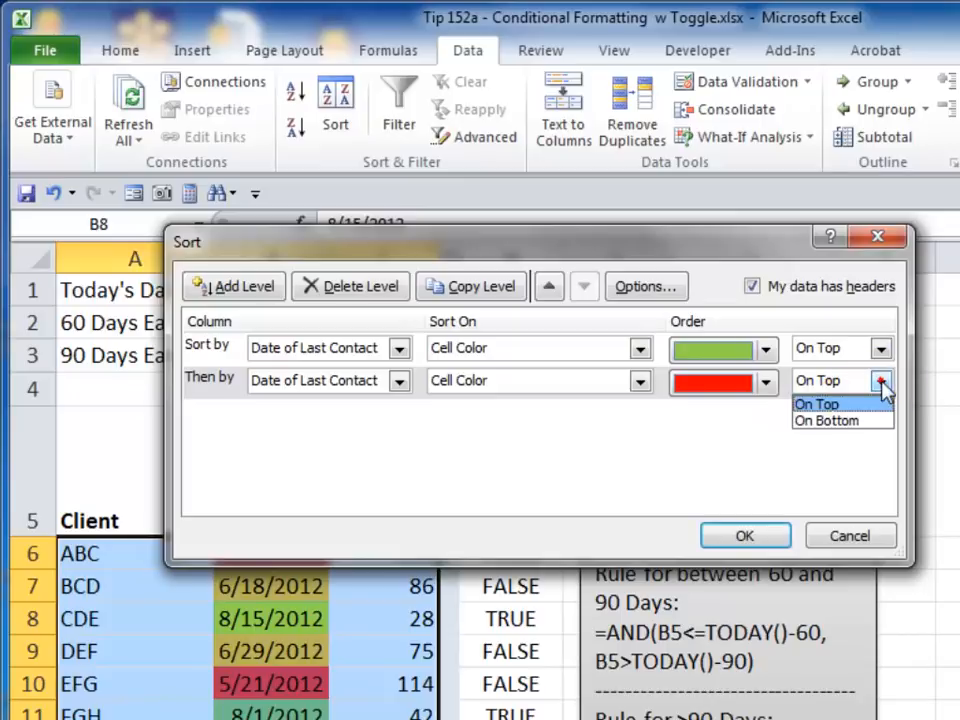
left_click(842, 424)
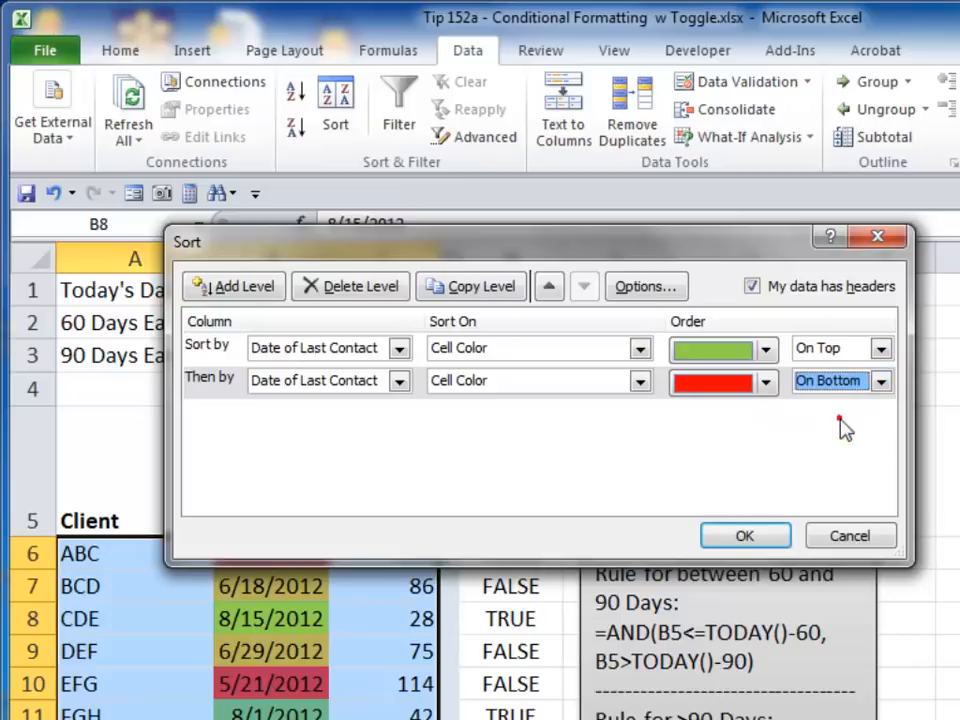
left_click(760, 535)
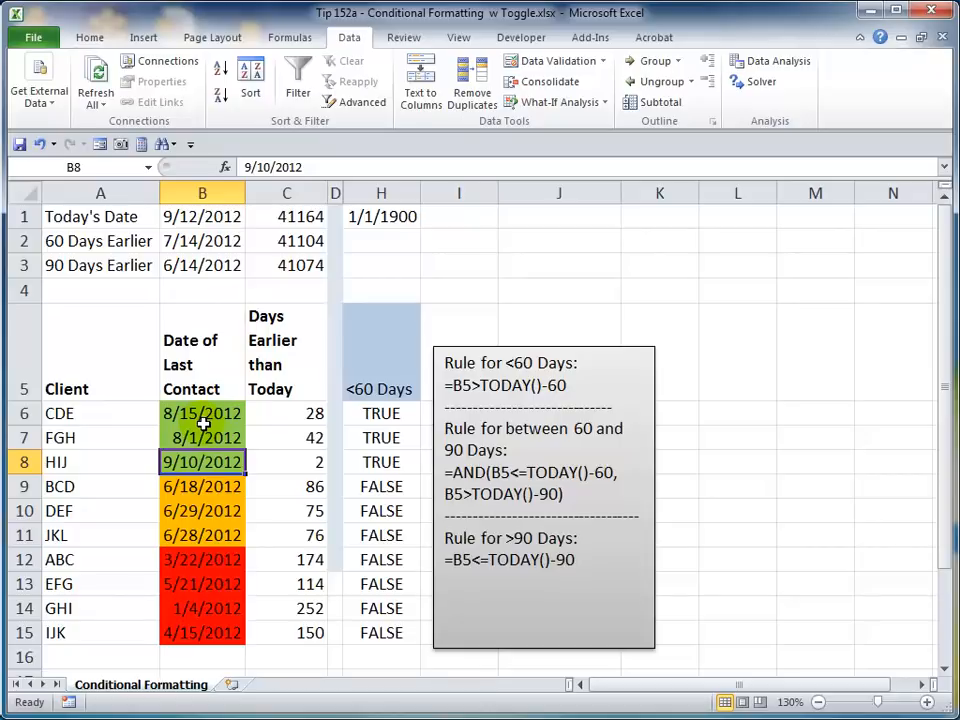
- Insert a form-control check box in cell J2 and widen it slightly
left_click(283, 415)
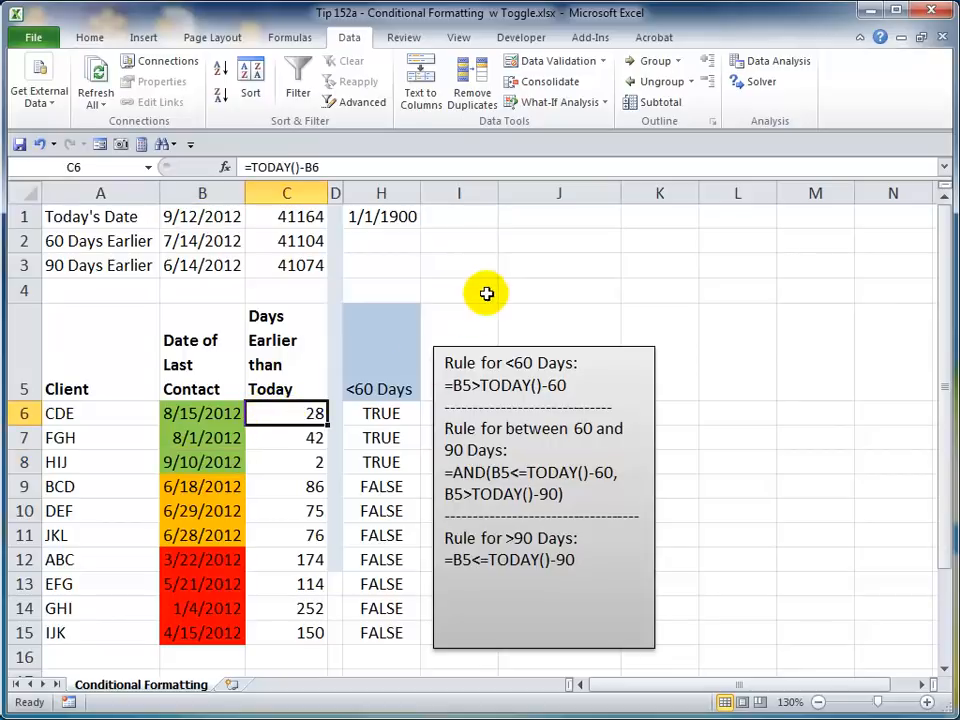
left_click(548, 240)
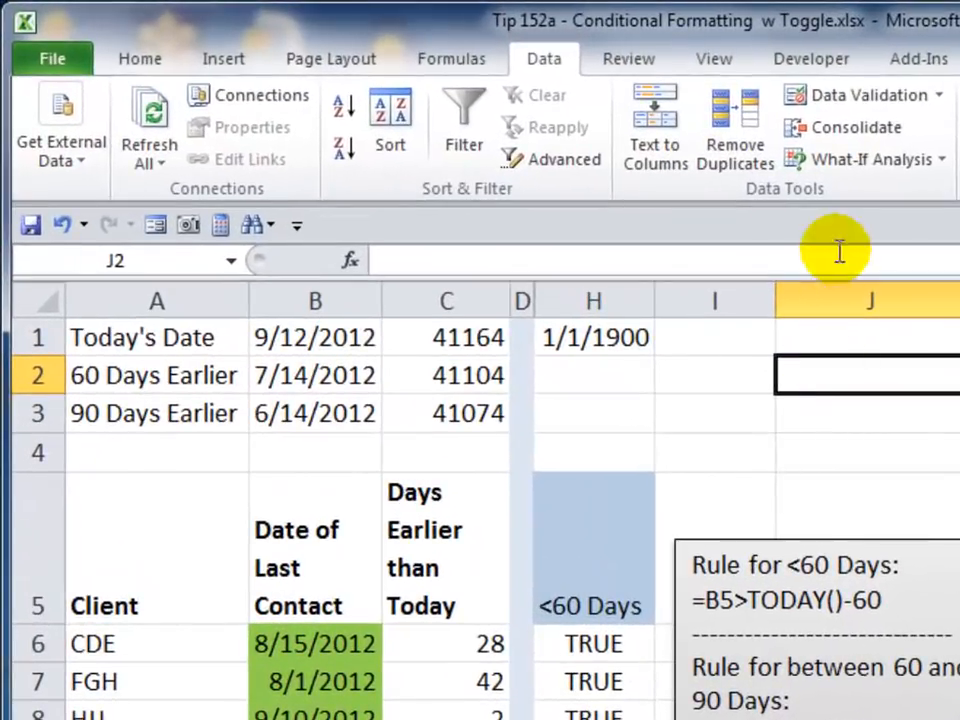
left_click(827, 66)
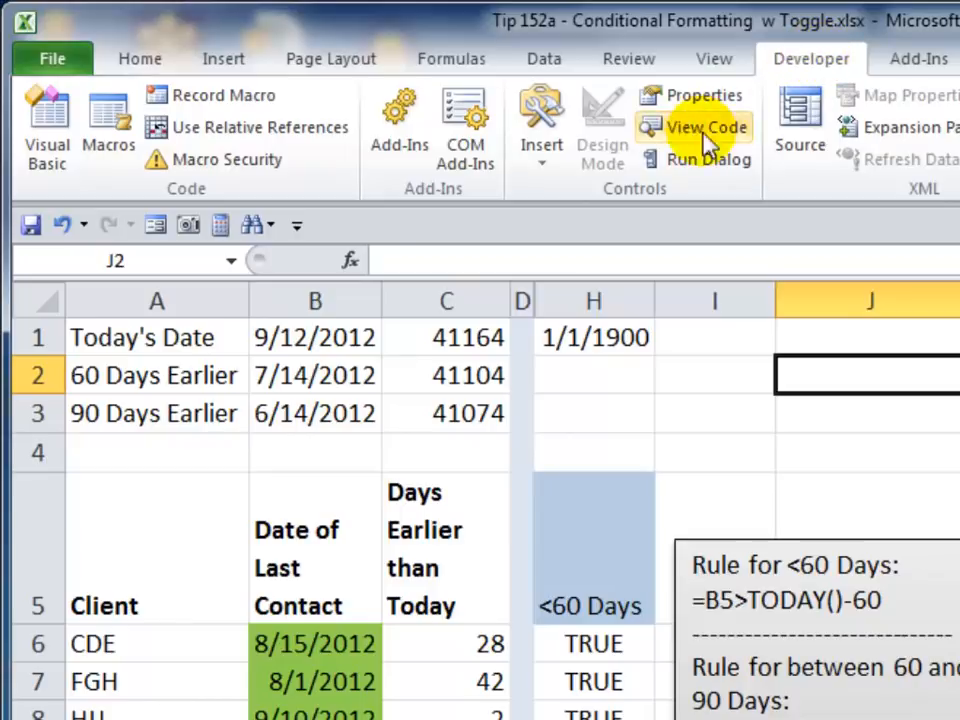
left_click(546, 171)
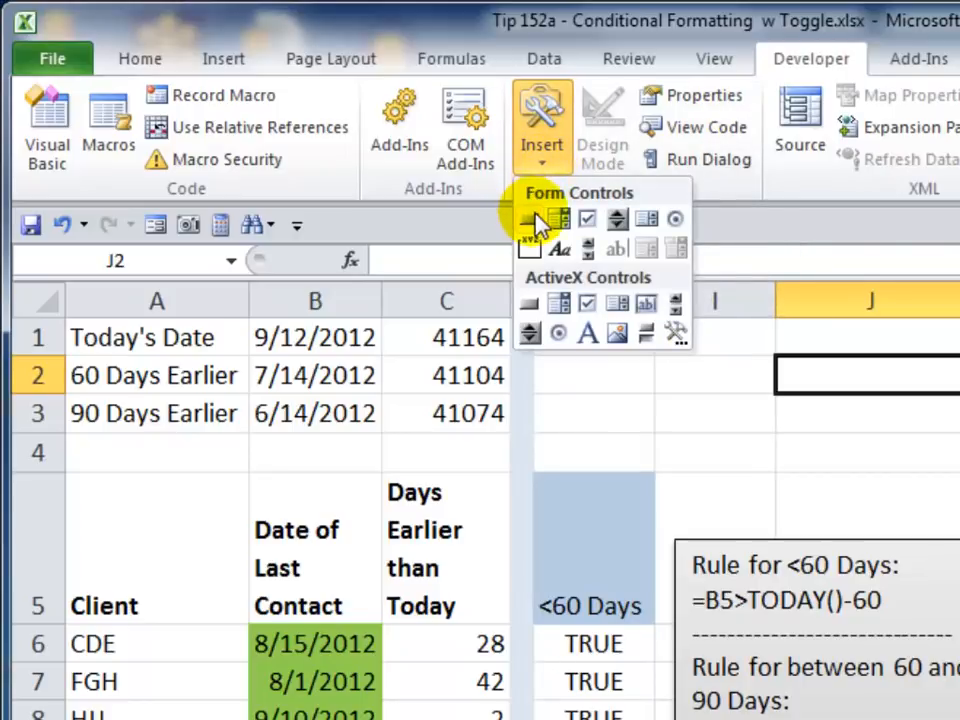
left_click(589, 223)
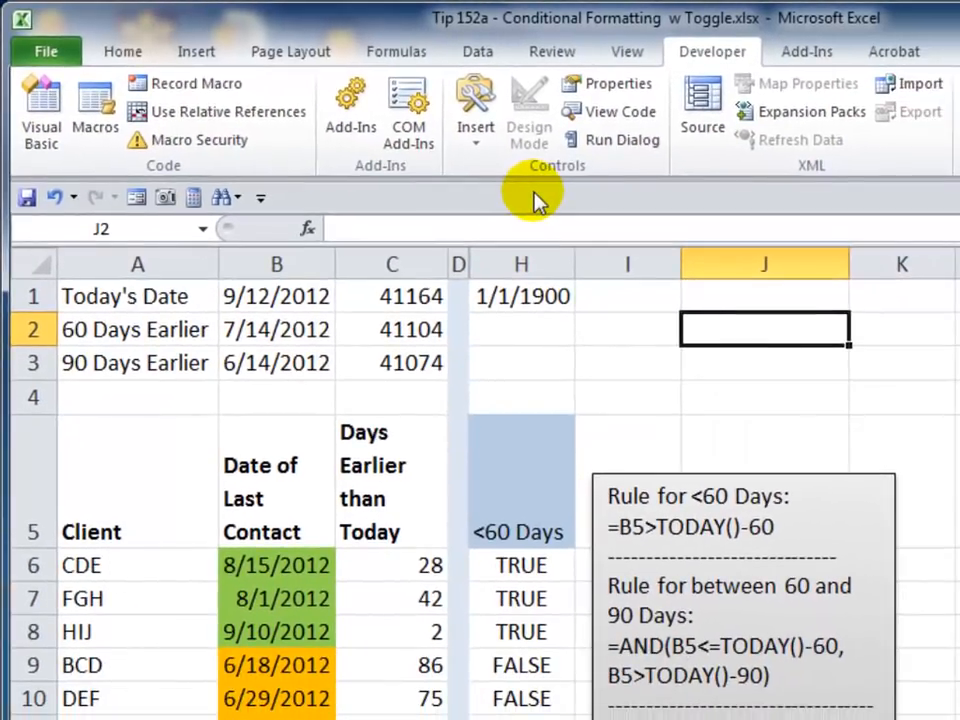
left_click(700, 325)
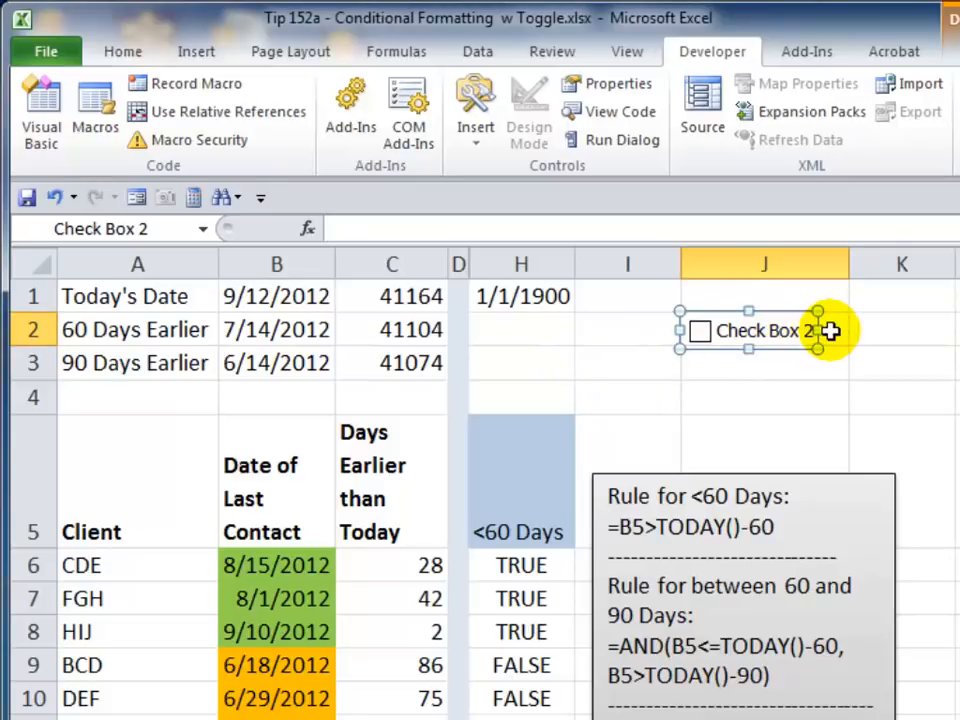
left_click_drag(817, 330, 840, 330)
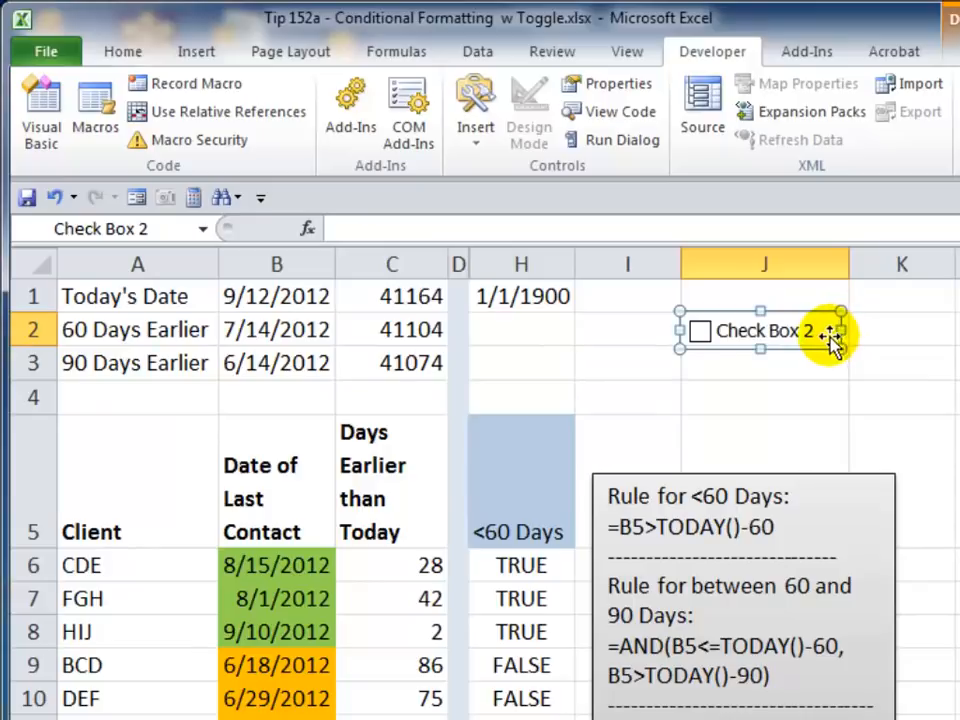
- Change the check box's label text to Formatting
left_click(724, 330)
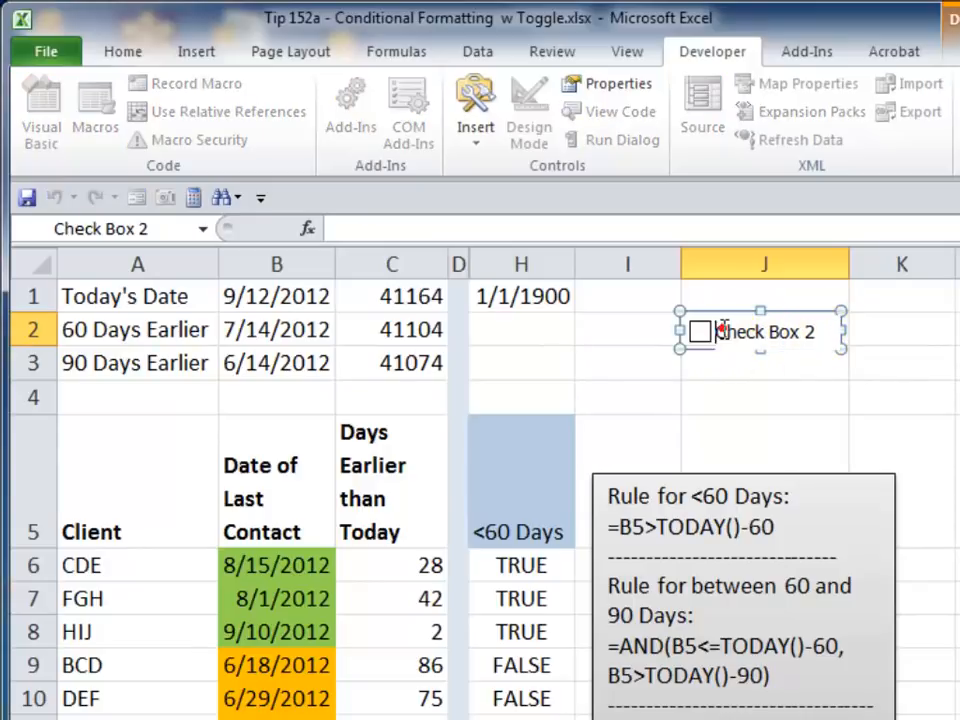
left_click_drag(721, 330, 812, 332)
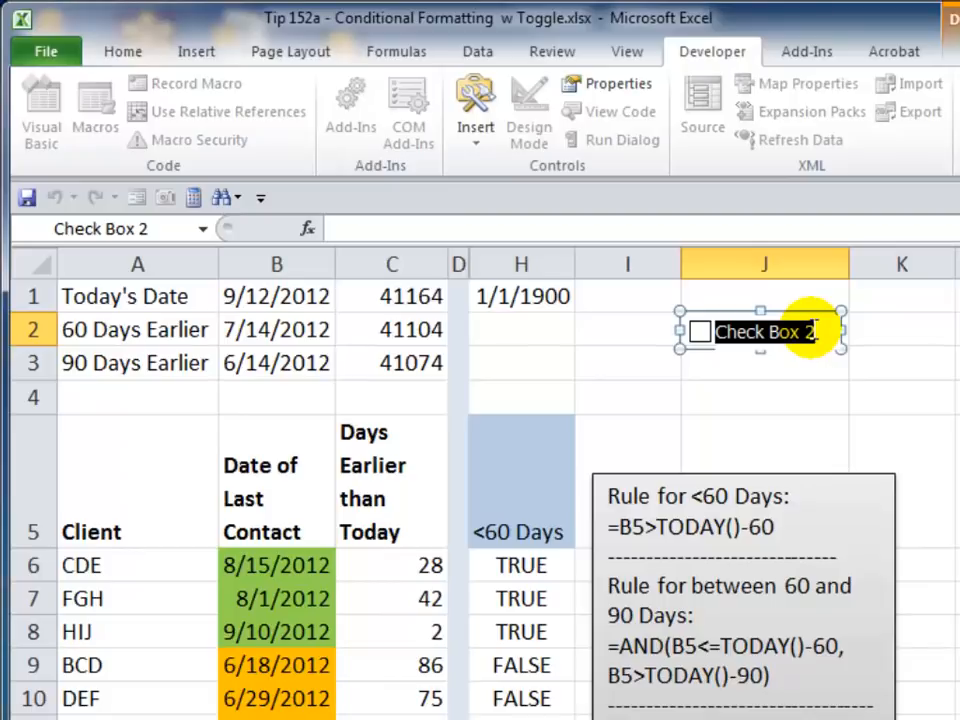
type("Form")
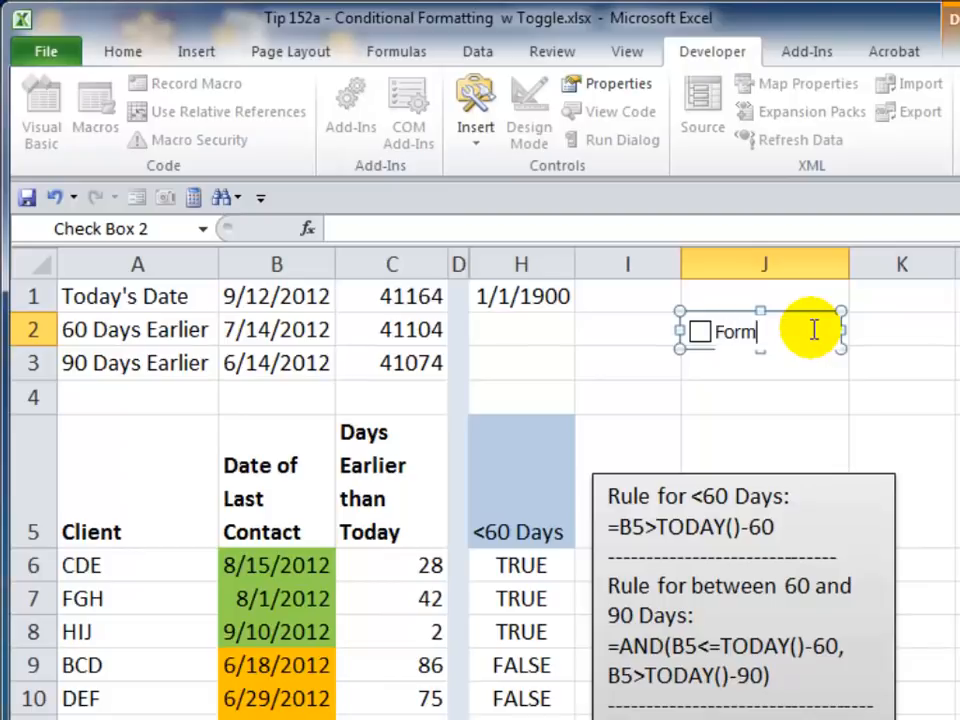
type("atting")
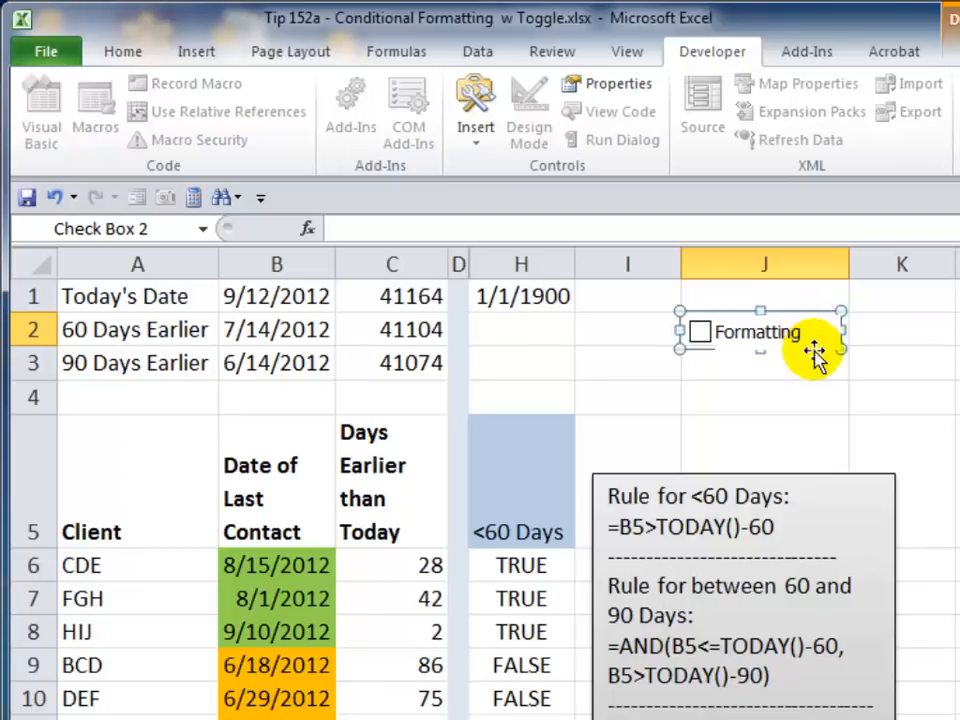
left_click(777, 386)
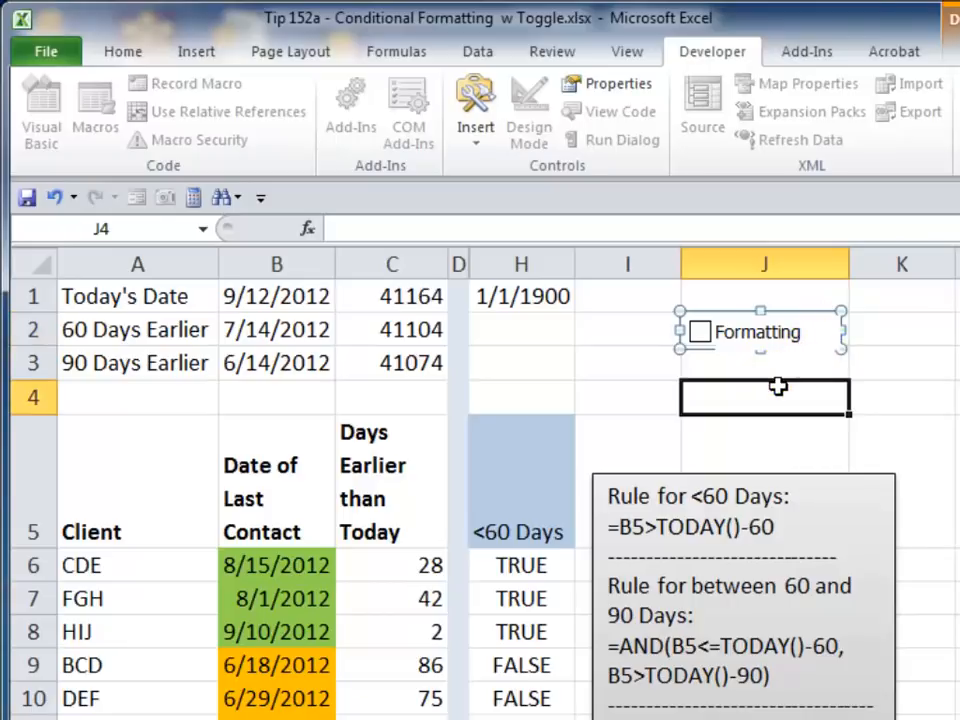
- Link the Formatting check box to cell J1 through its Format Control settings
left_click(787, 300)
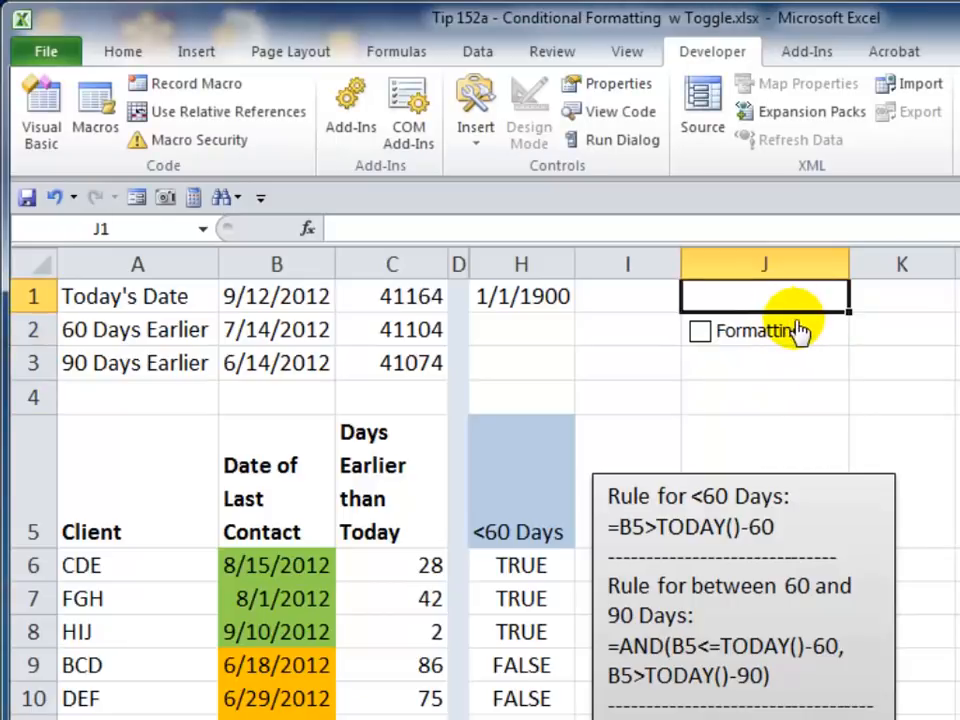
right_click(800, 330)
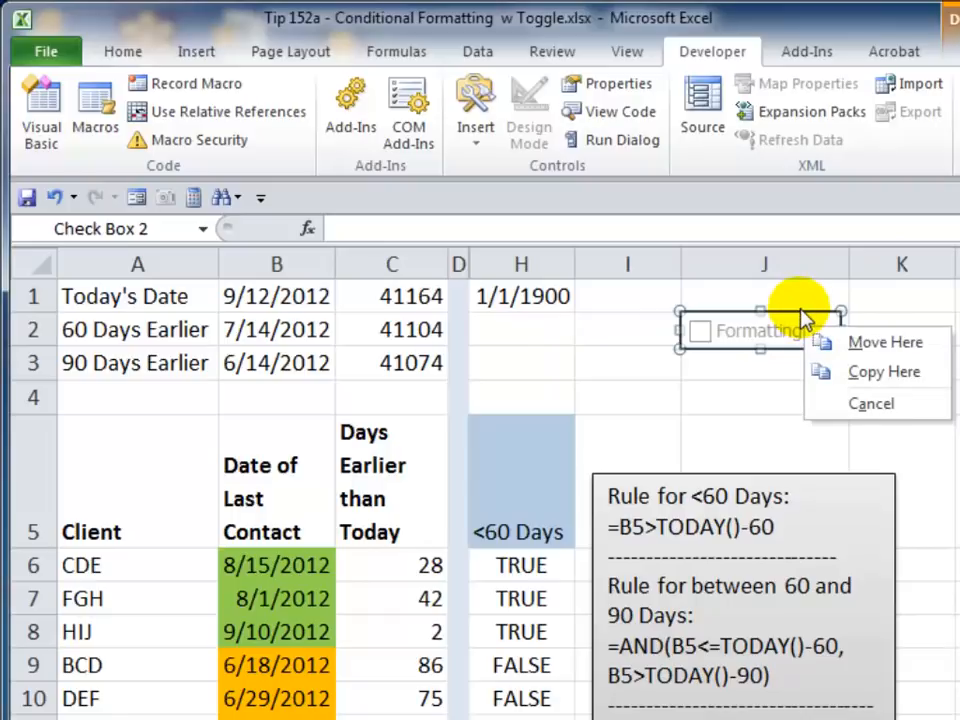
right_click(799, 309)
right_click(801, 313)
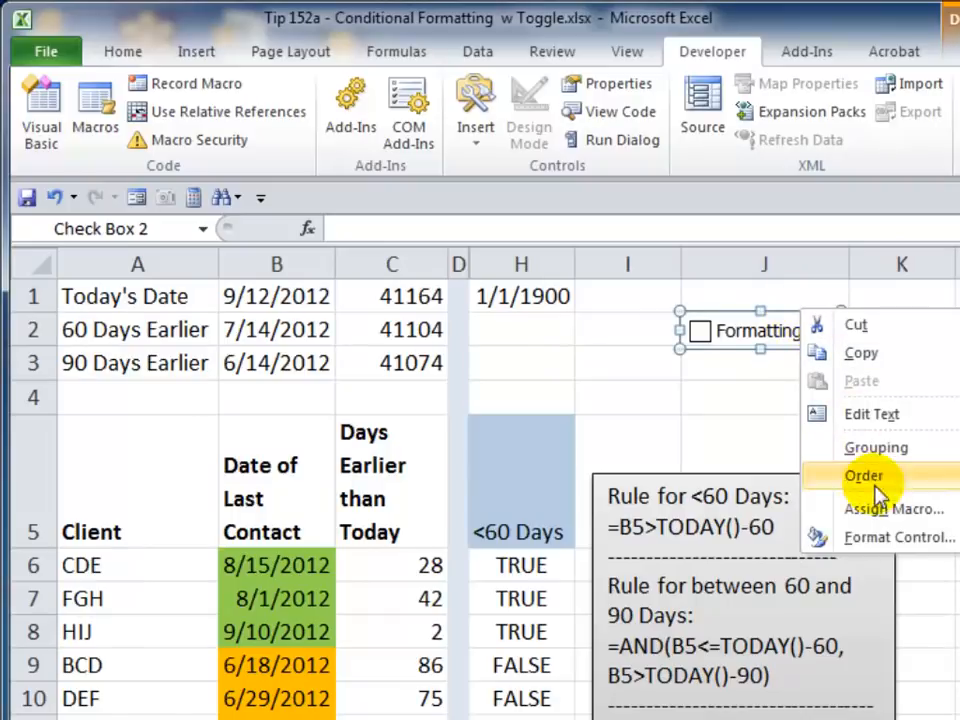
left_click(875, 539)
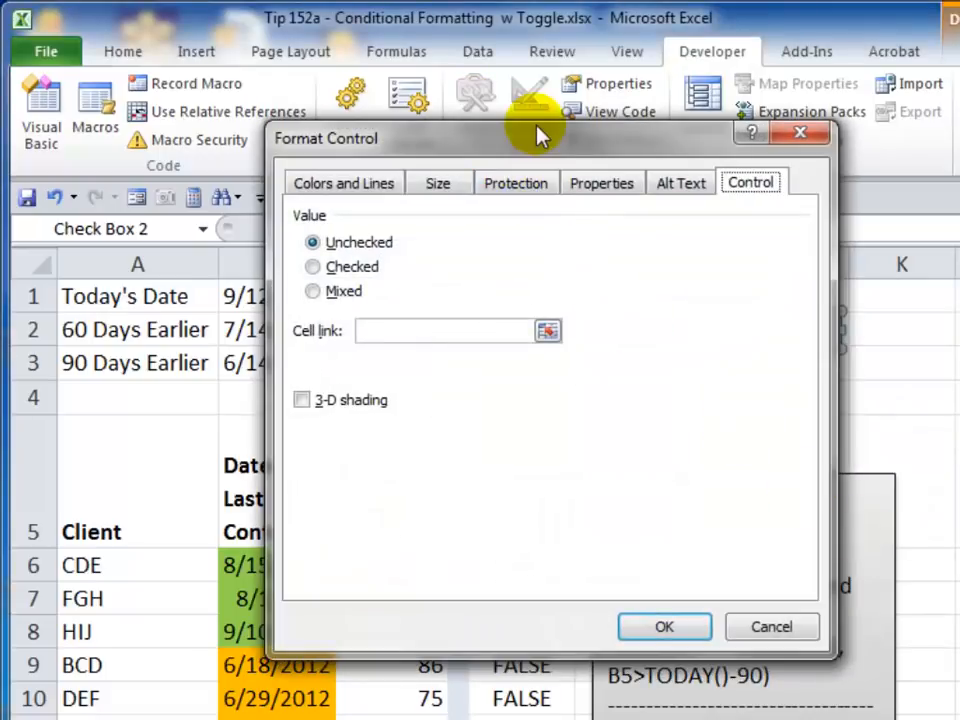
left_click_drag(540, 135, 897, 404)
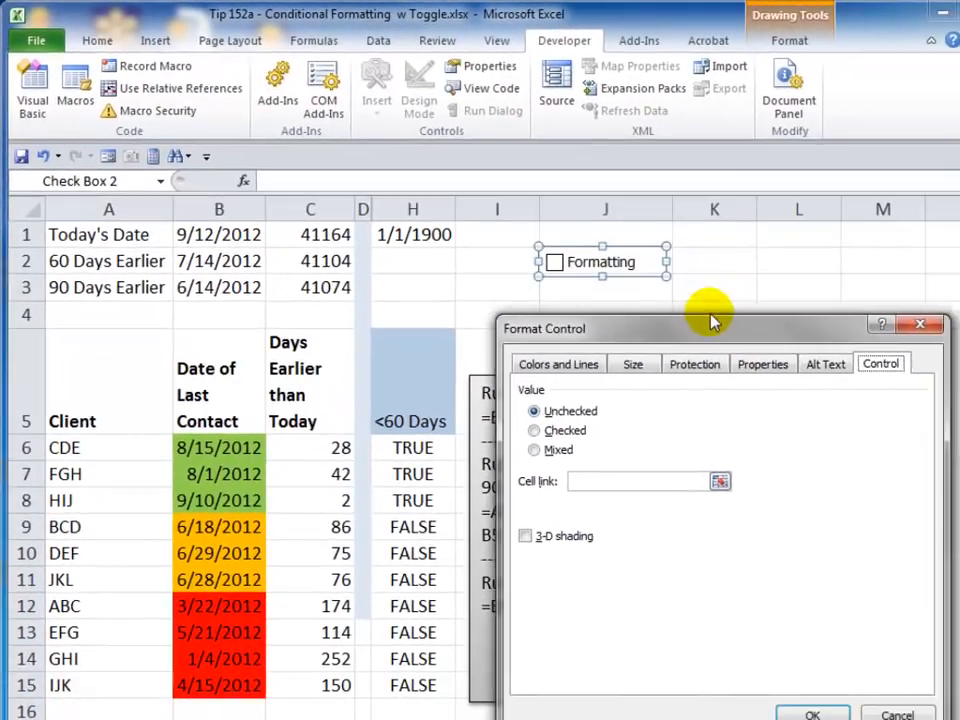
left_click_drag(712, 320, 701, 302)
left_click(870, 345)
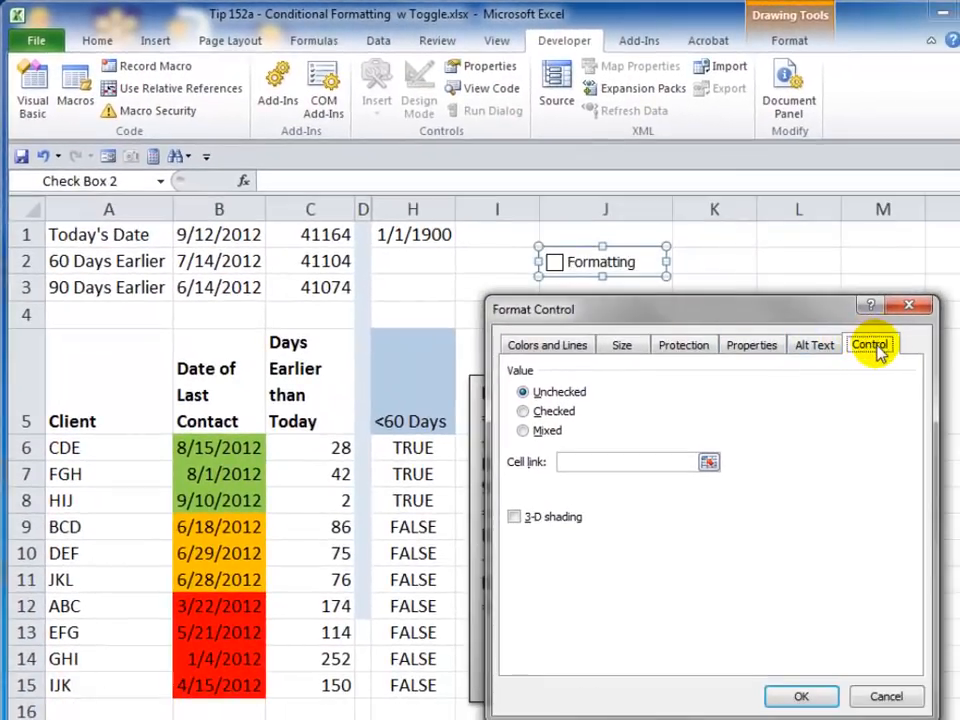
left_click(872, 346)
left_click(590, 462)
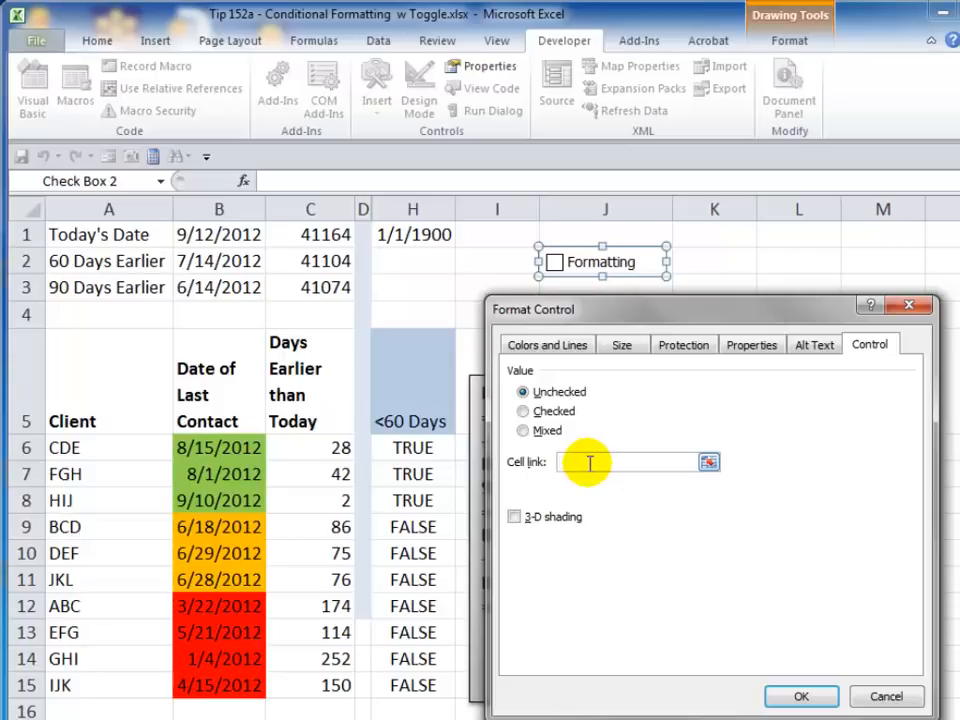
left_click(619, 231)
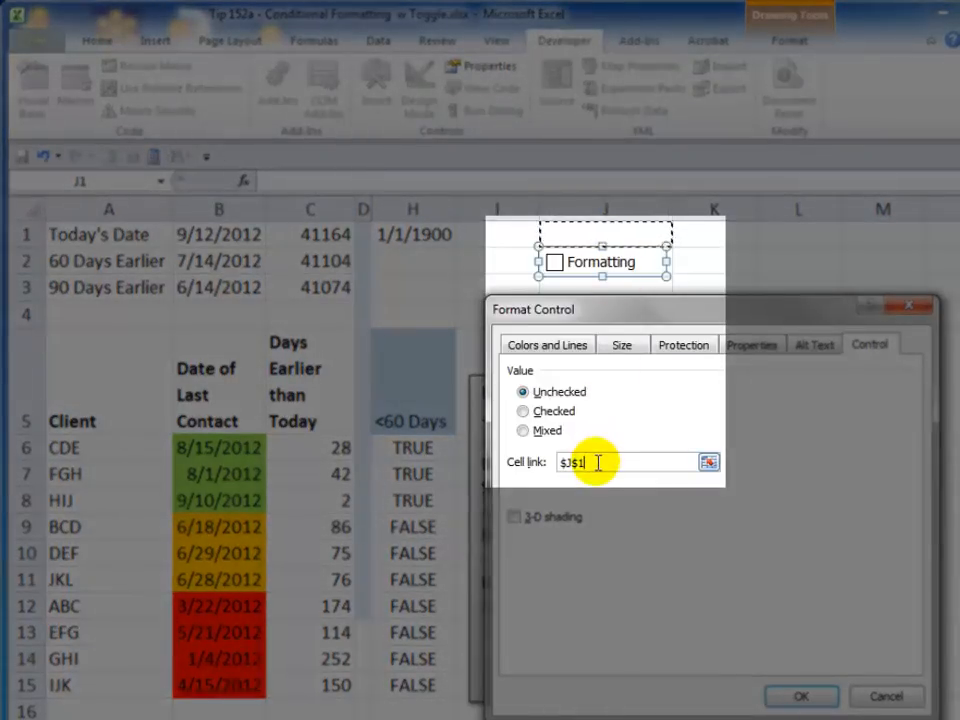
left_click(808, 702)
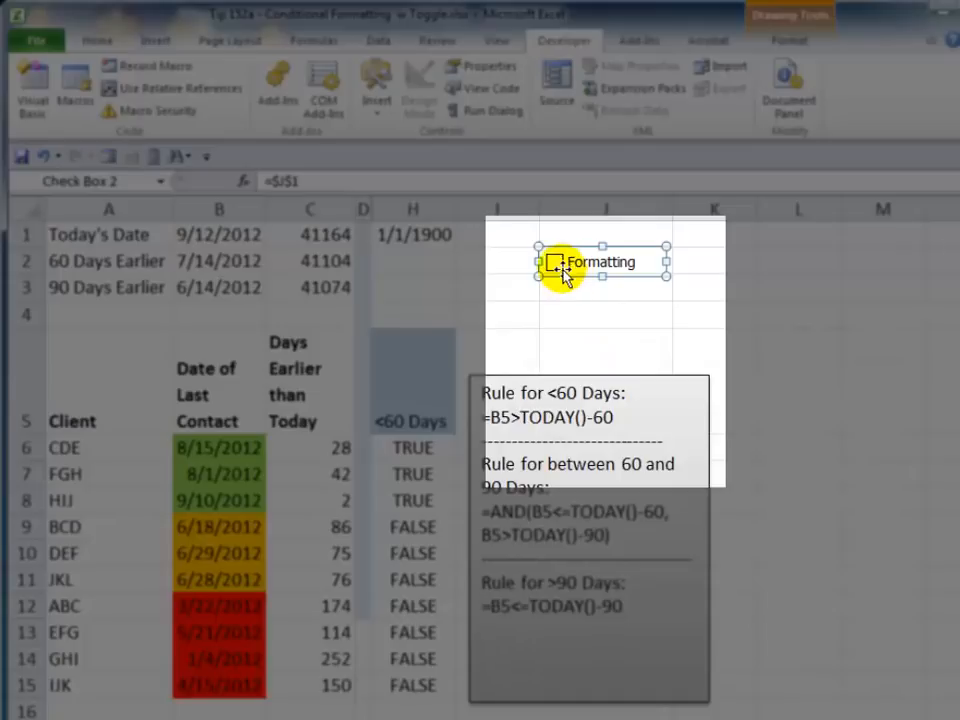
- Toggle the Formatting check box on, off and on again to test the J1 link
left_click(490, 283)
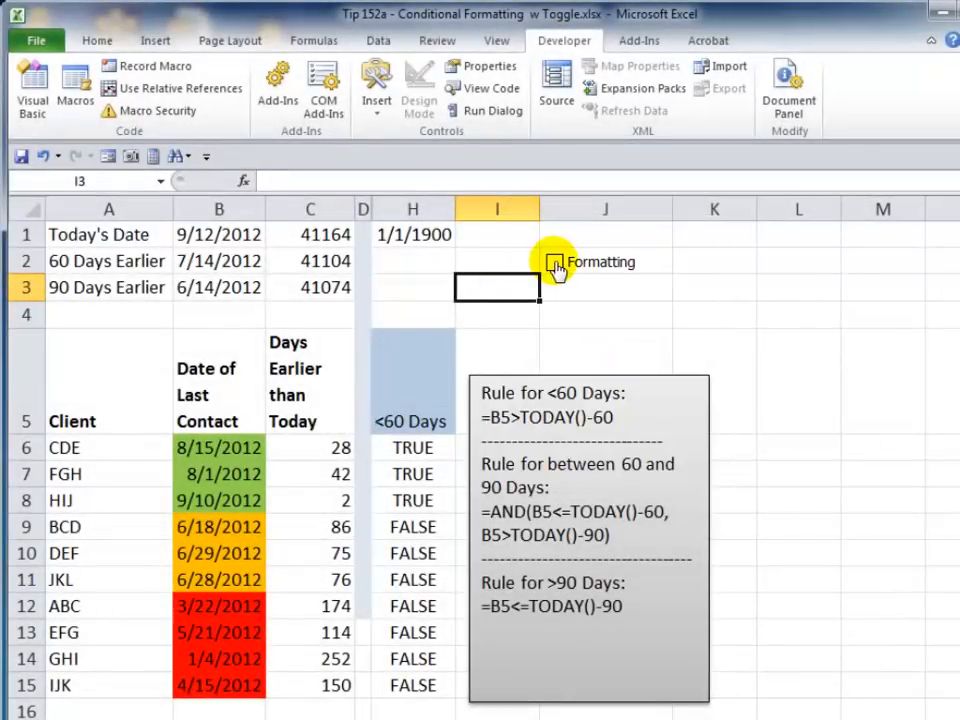
left_click(555, 264)
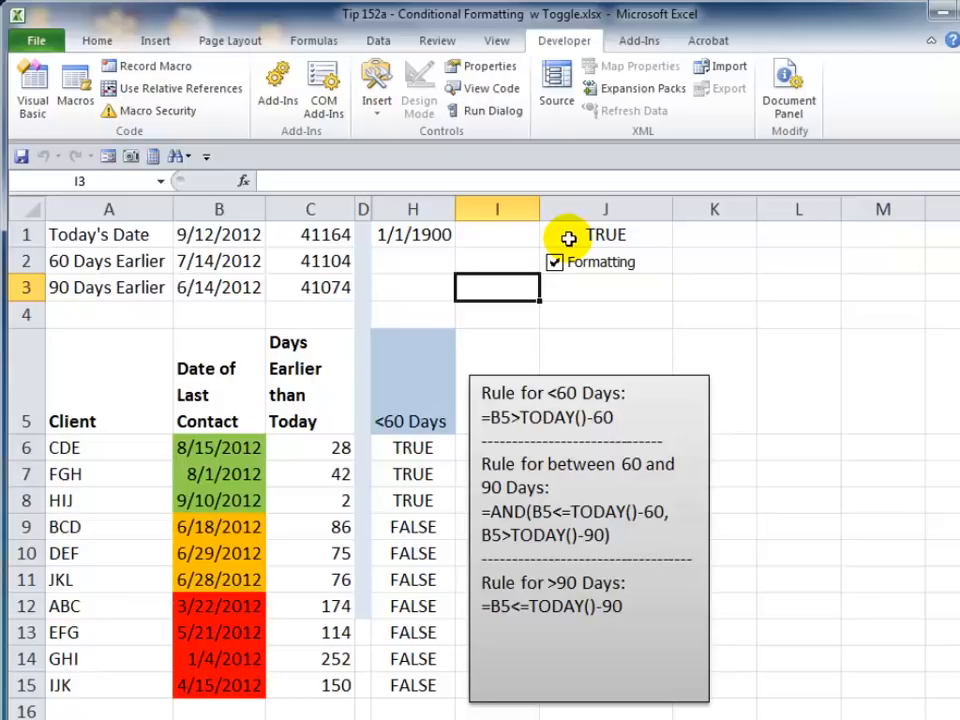
left_click(555, 262)
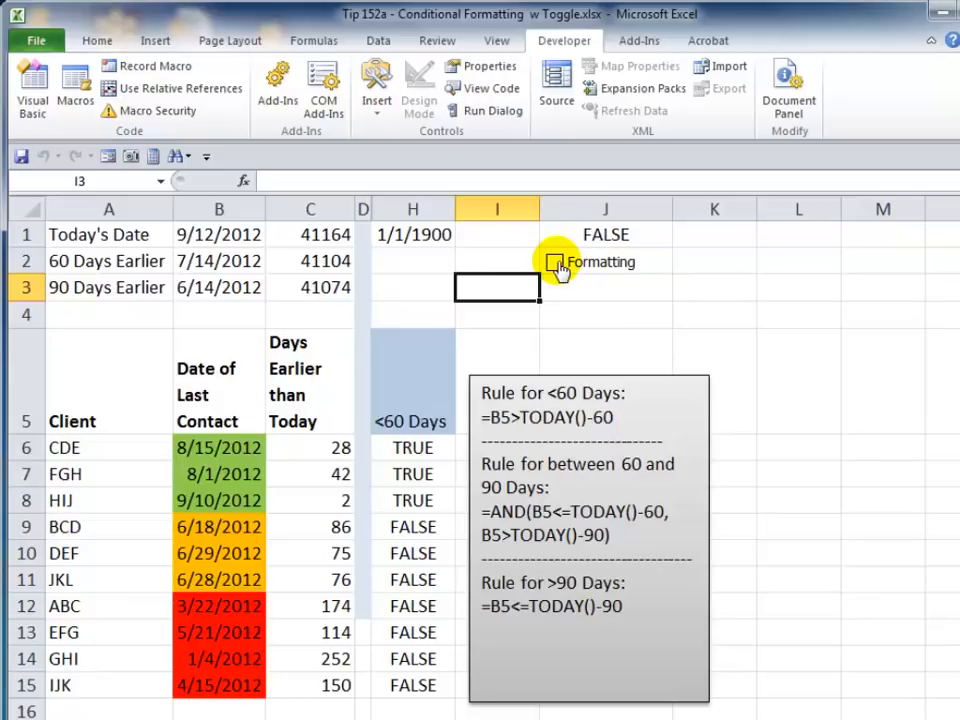
left_click(555, 263)
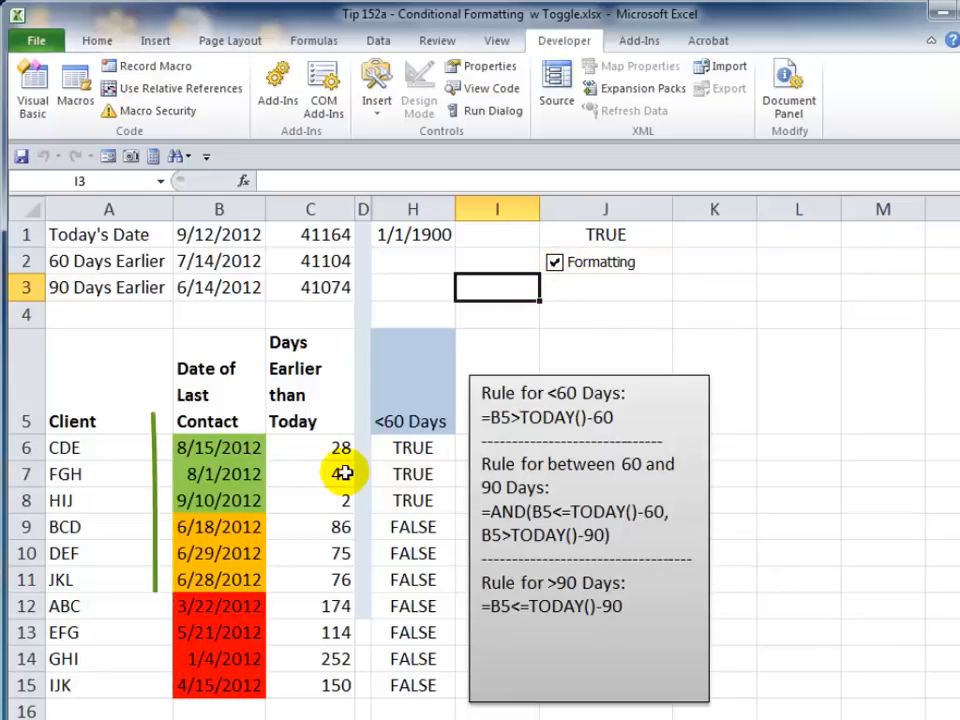
- Start a new formula-based conditional formatting rule for the contact dates B6:B15 using the formula =$J$1
left_click_drag(210, 448, 211, 689)
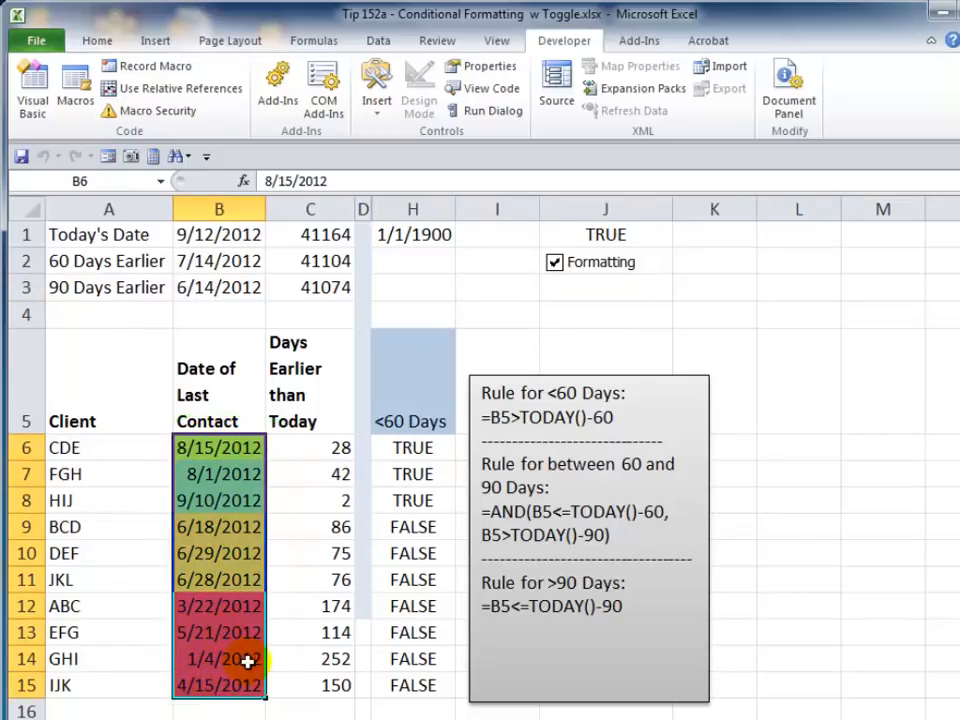
left_click(97, 41)
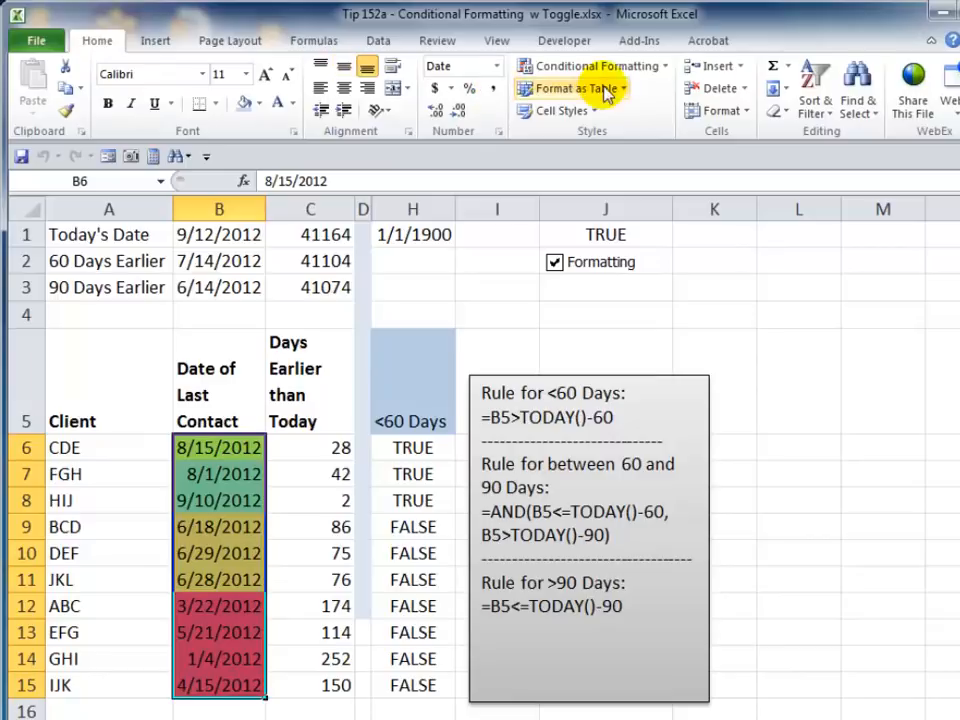
left_click(664, 67)
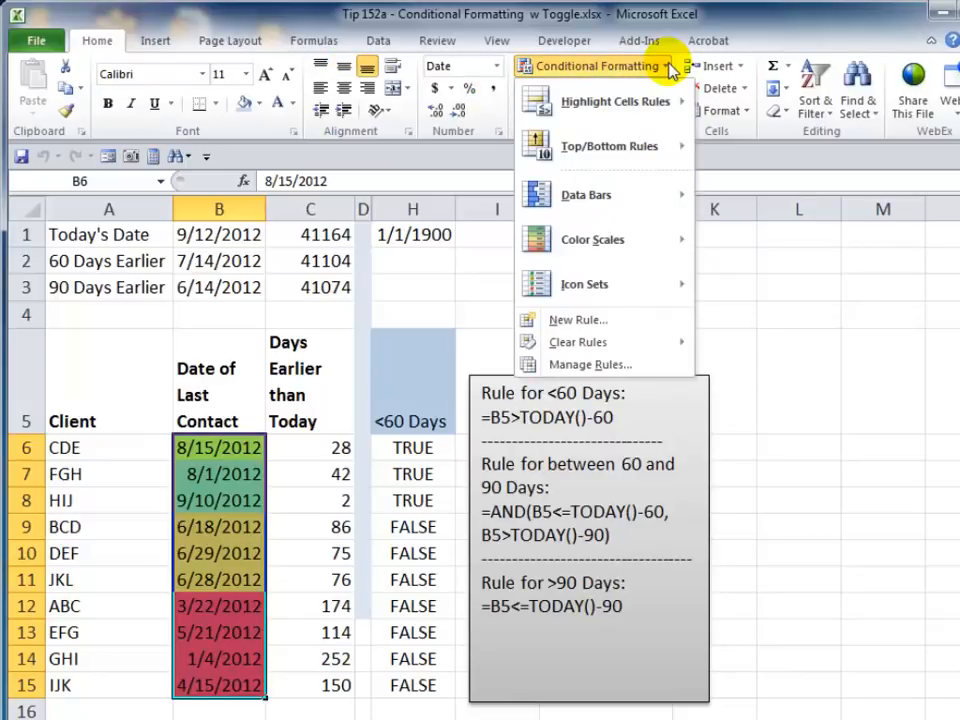
left_click(589, 367)
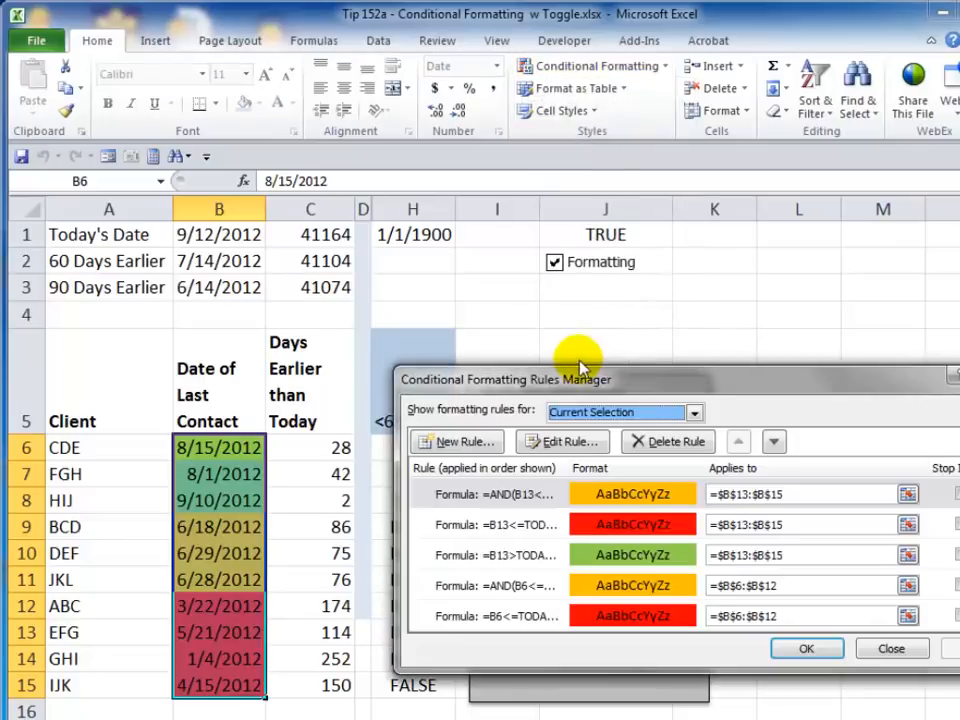
left_click_drag(575, 378, 370, 240)
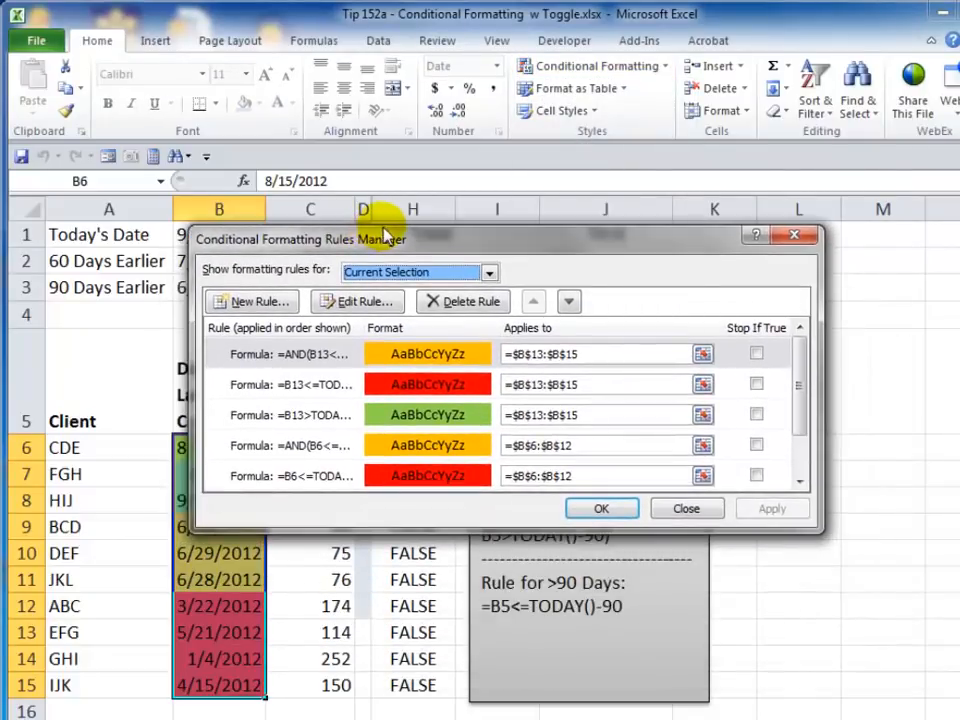
left_click(265, 305)
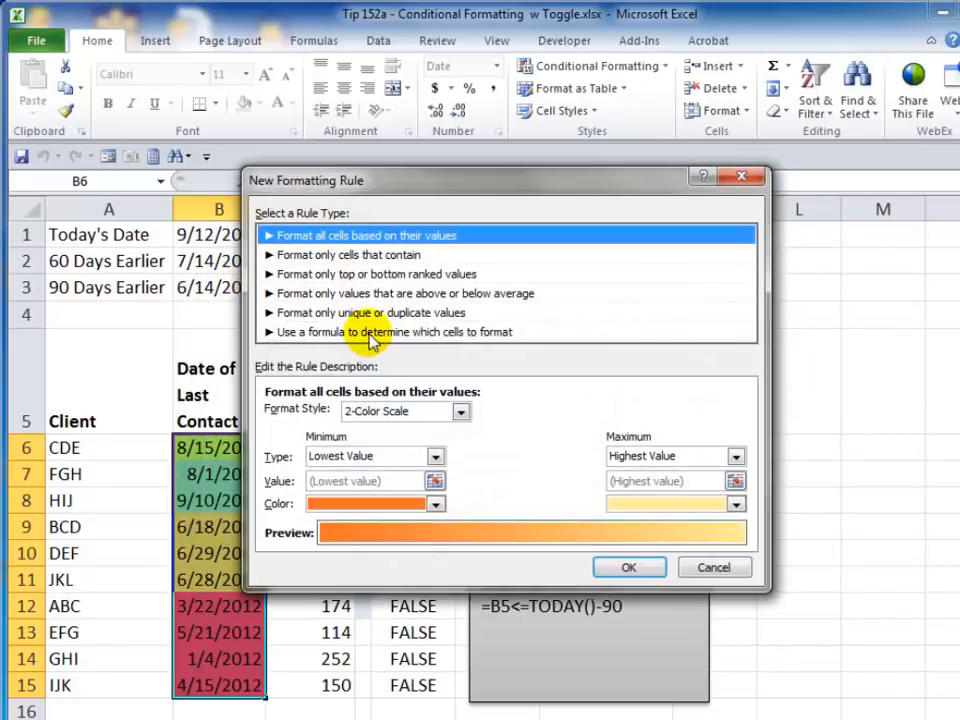
left_click(372, 340)
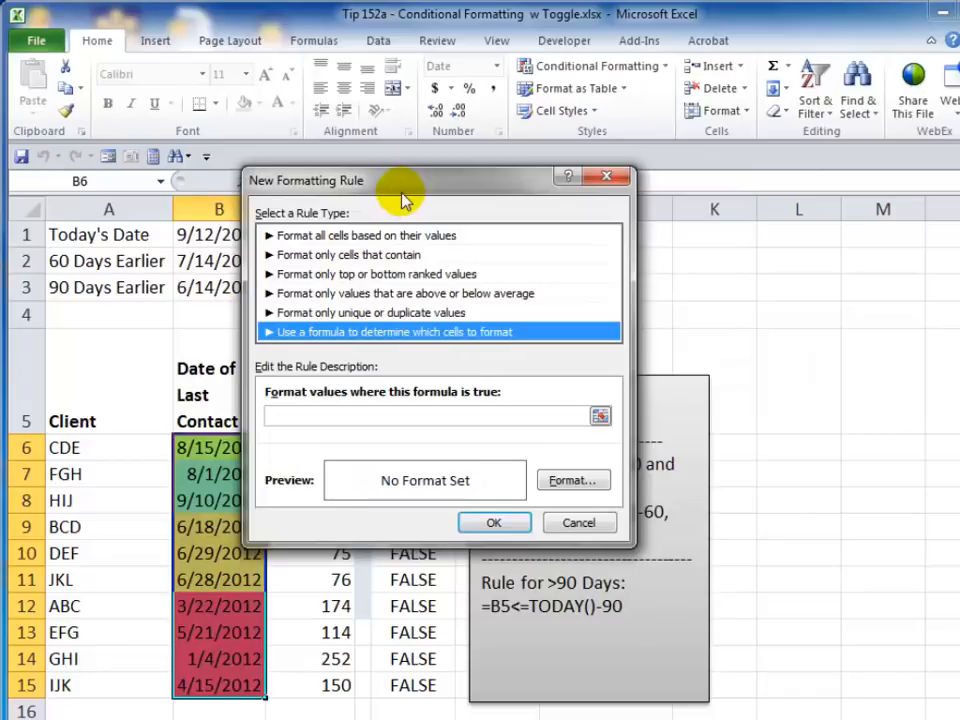
left_click_drag(403, 200, 460, 313)
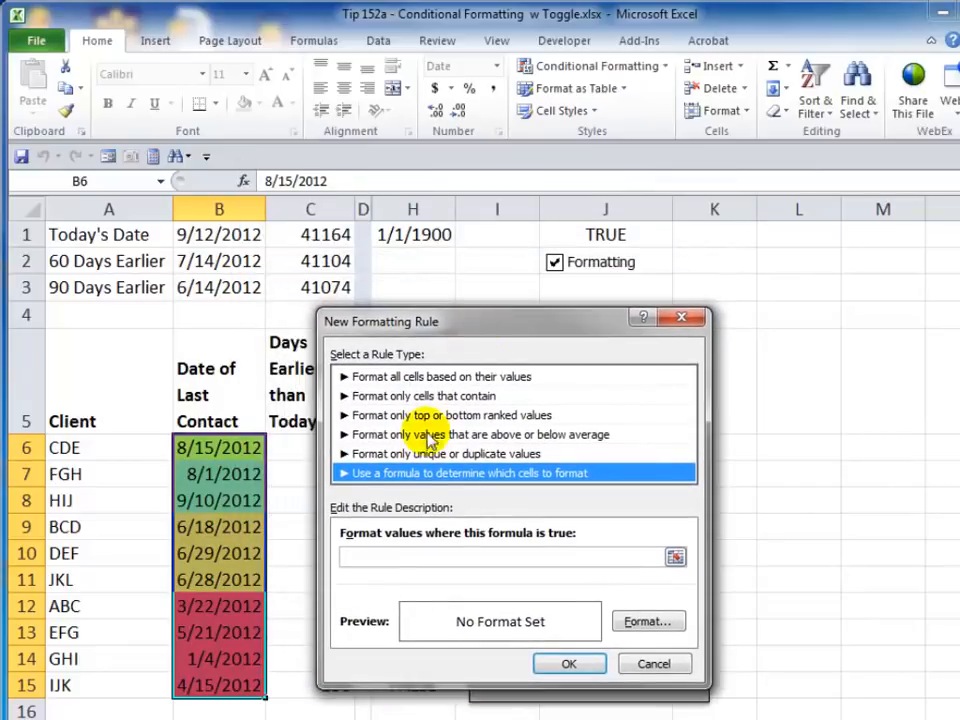
left_click(370, 557)
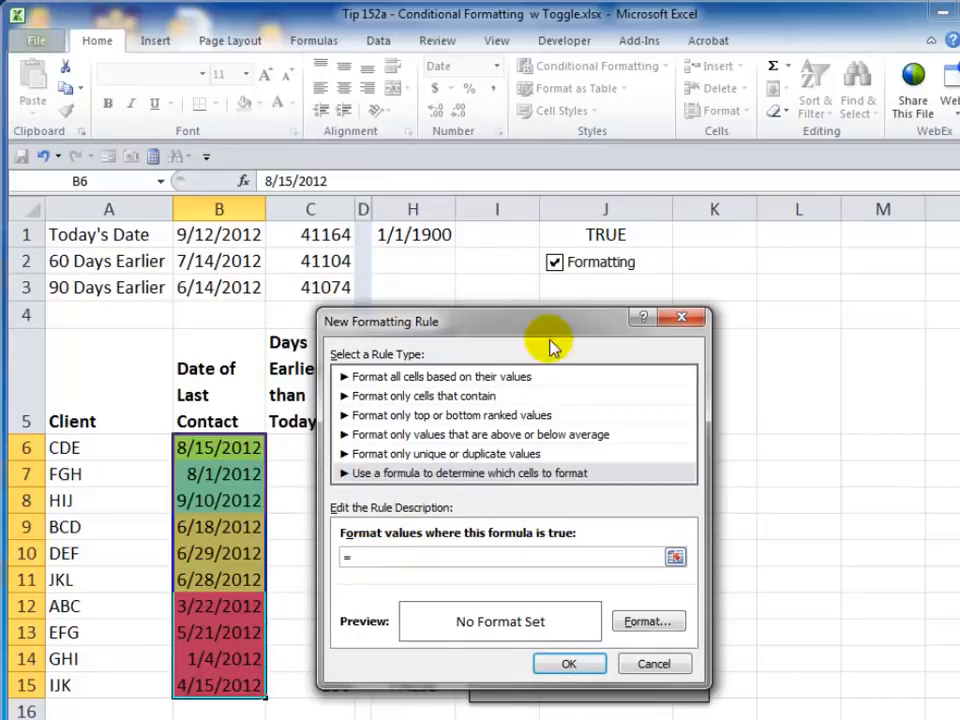
left_click(597, 234)
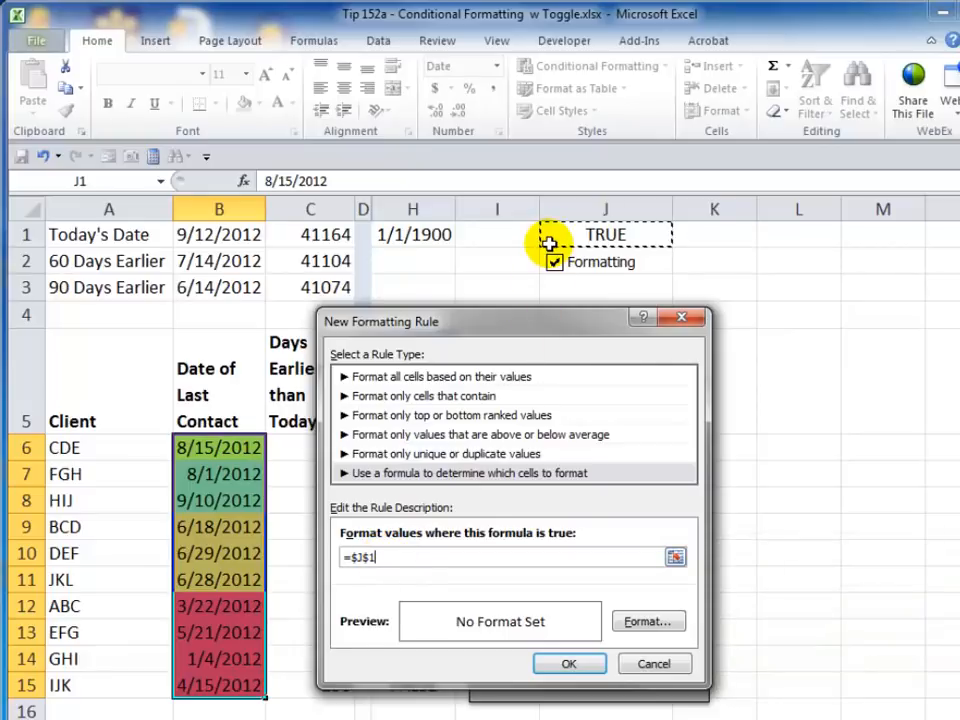
- Give the =$J$1 rule a white fill and confirm it in the rules manager
left_click(650, 620)
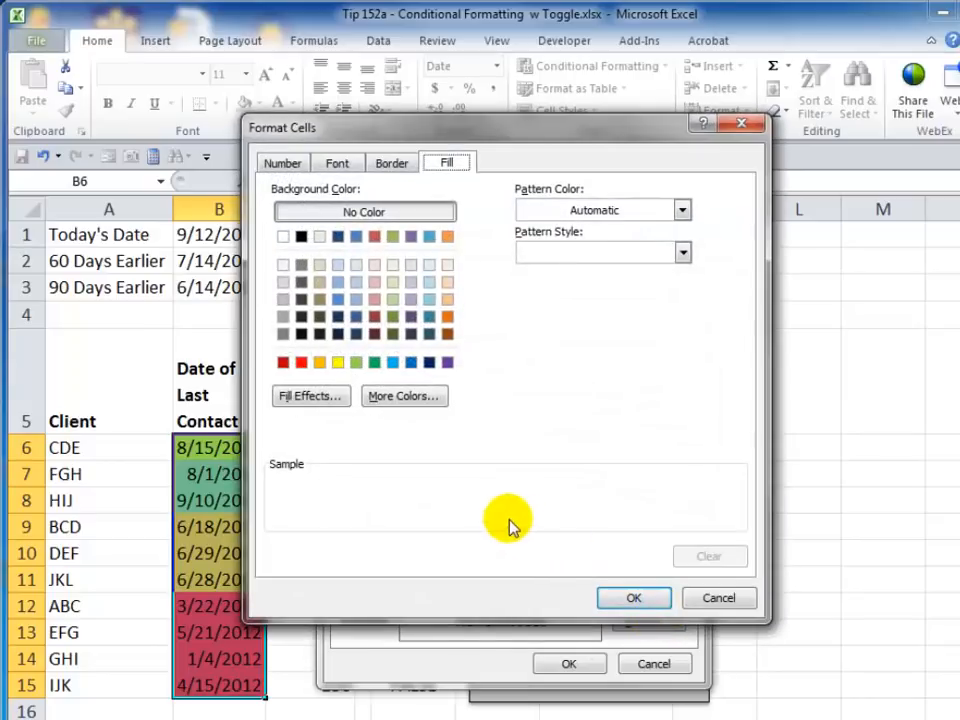
left_click(283, 237)
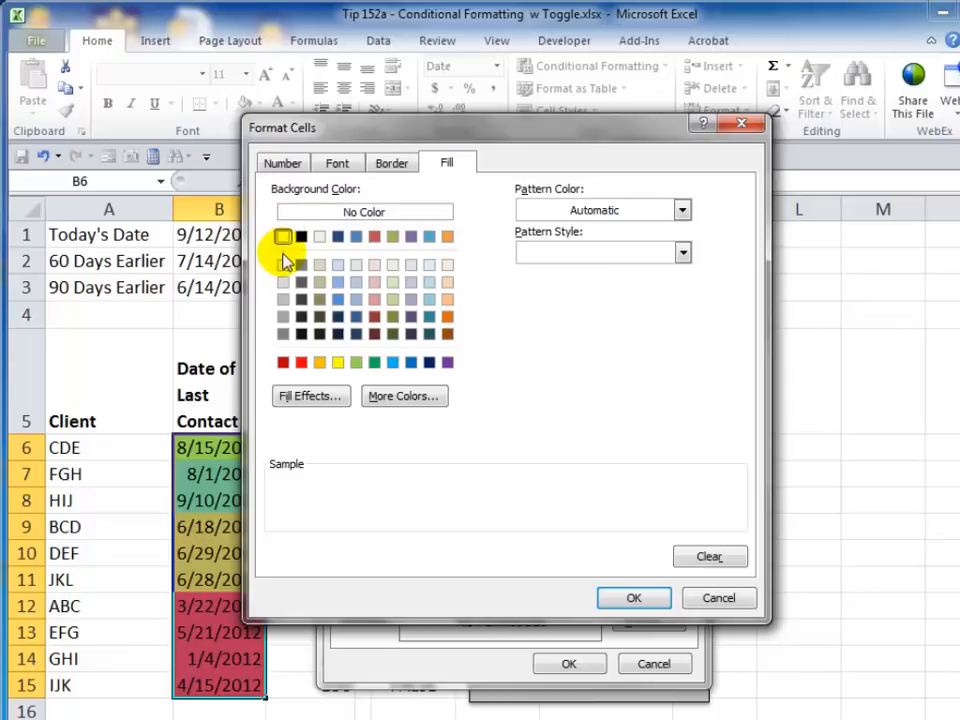
left_click(626, 598)
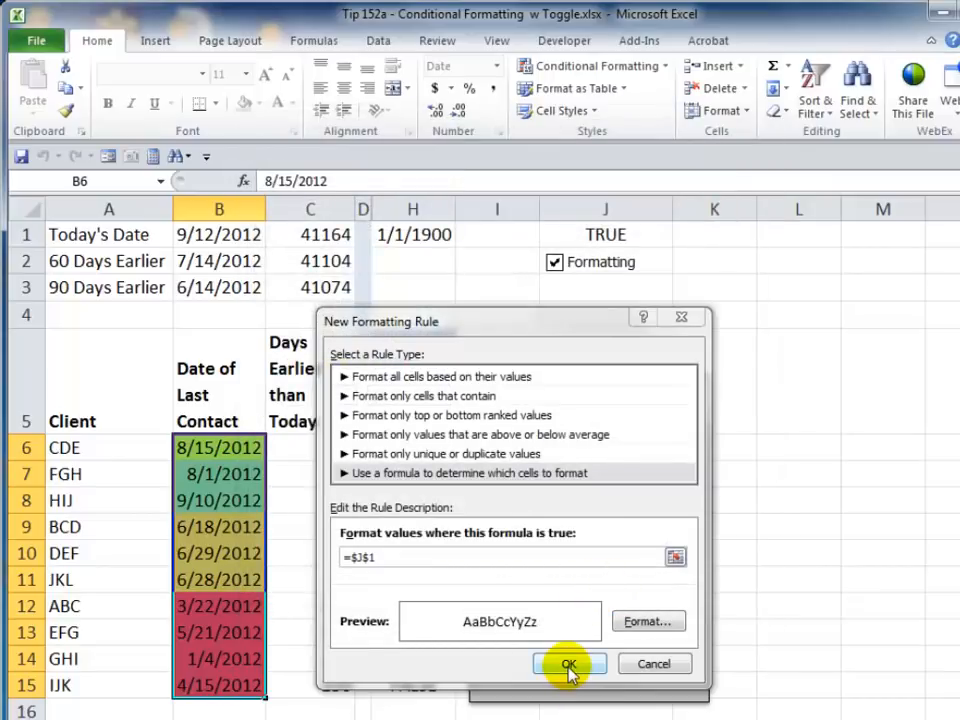
left_click(569, 665)
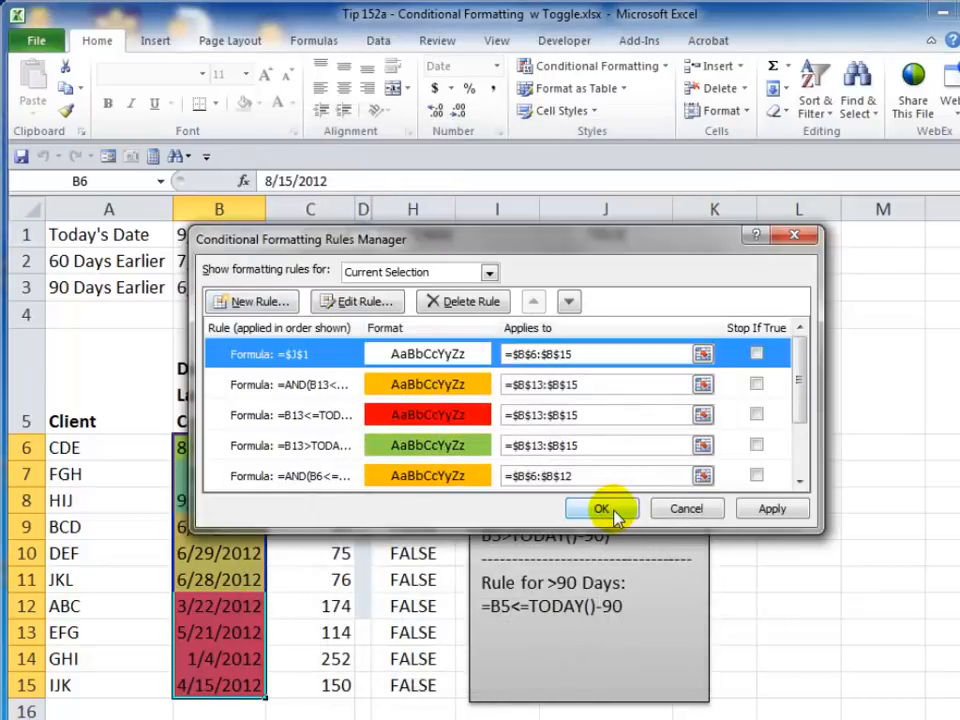
left_click(605, 508)
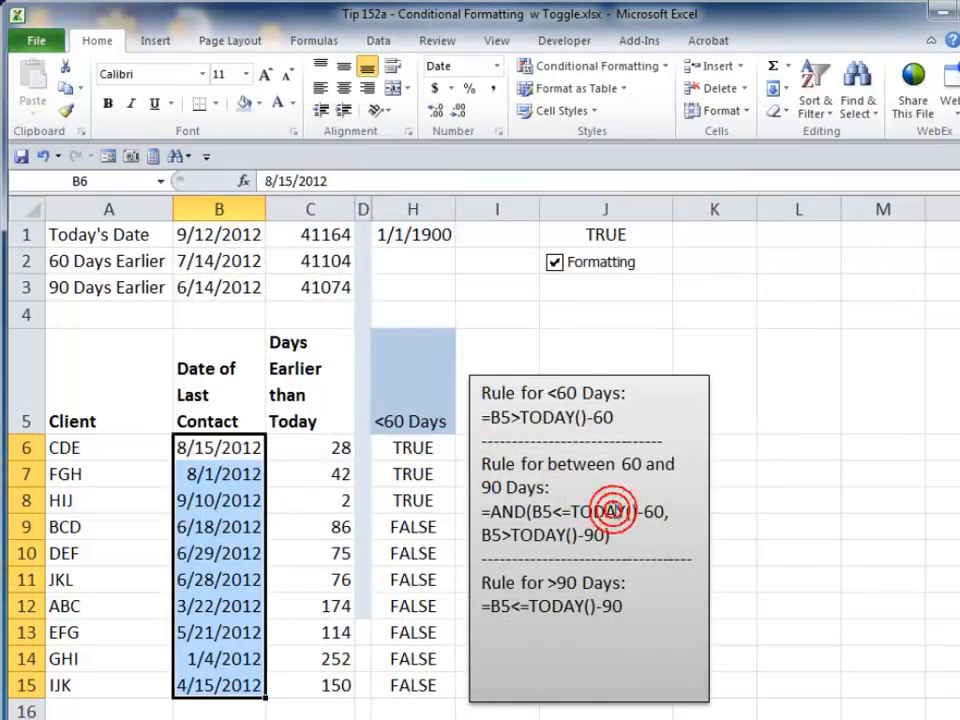
- Toggle the Formatting check box off, on and off again to test the new rule
left_click(134, 531)
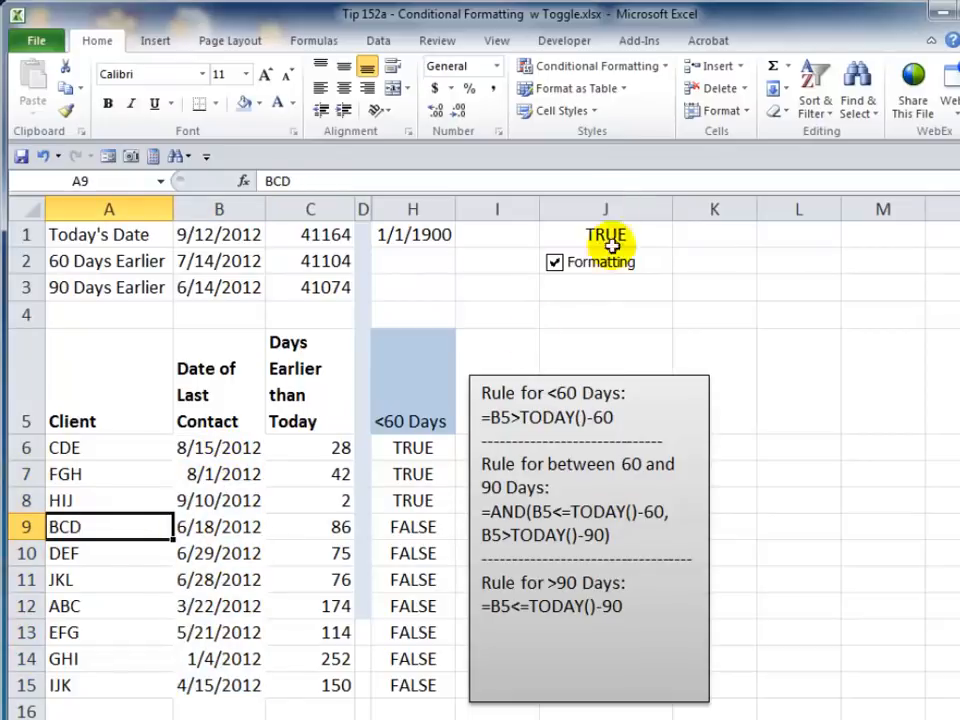
left_click(555, 265)
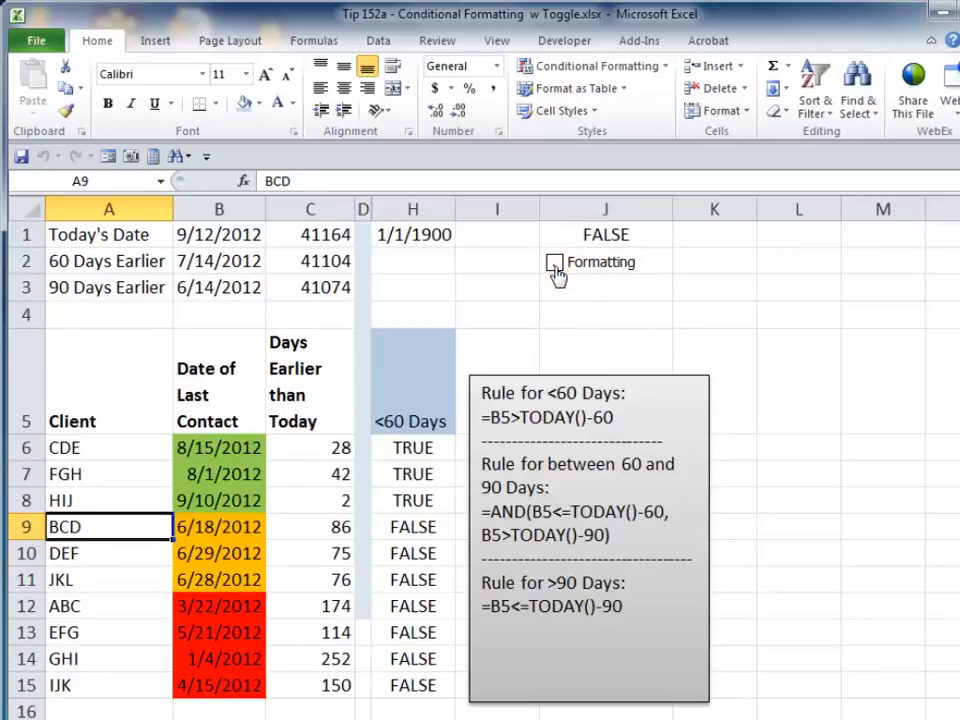
left_click(555, 265)
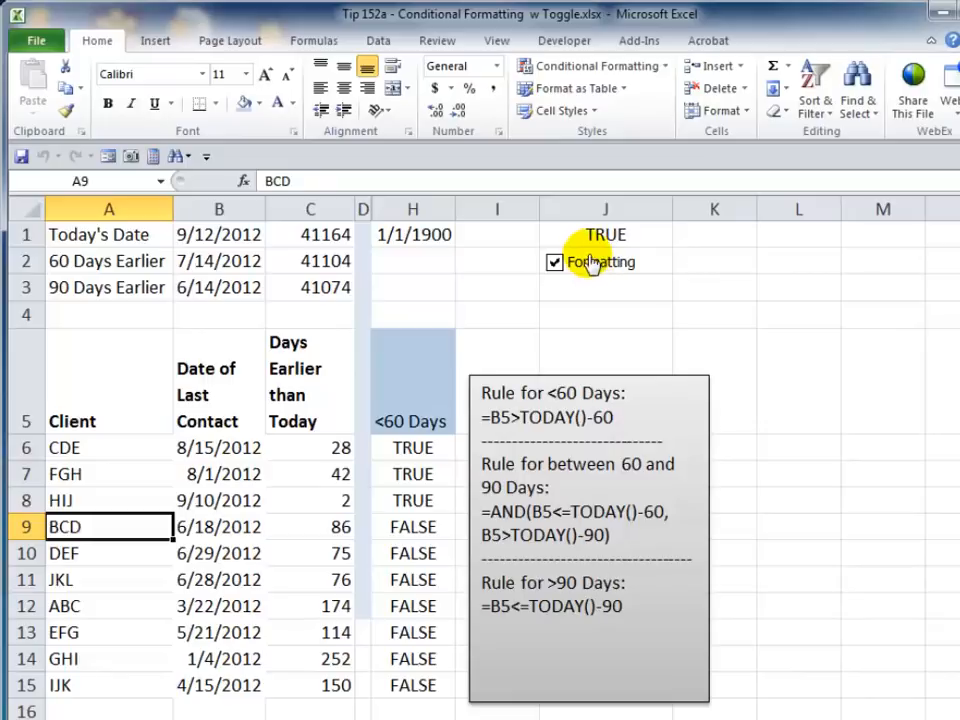
left_click(585, 258)
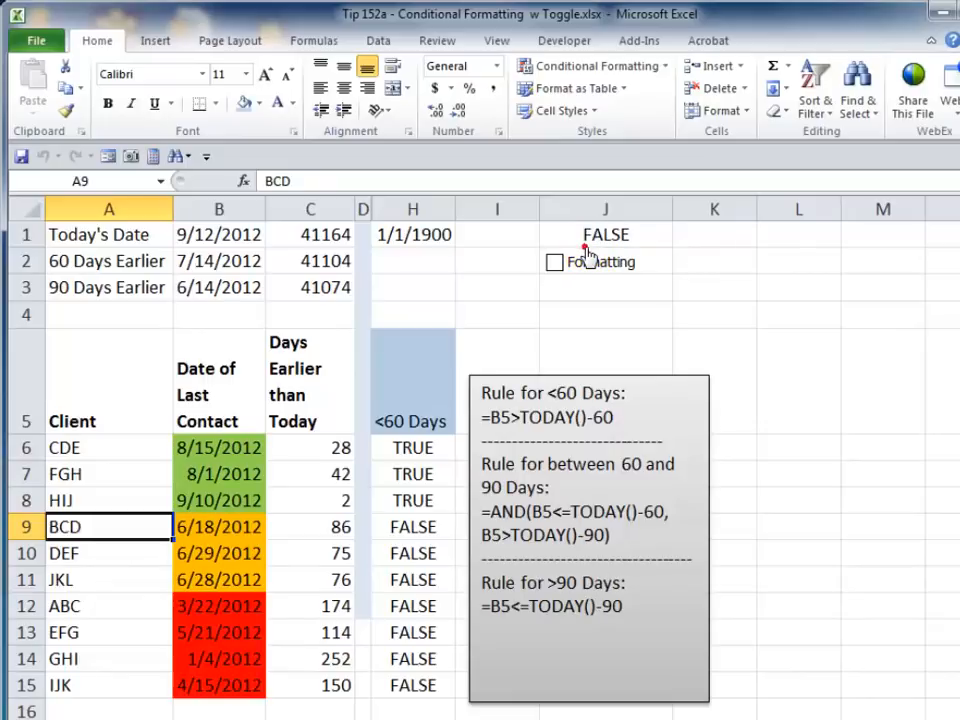
- Inspect the Formatting check box's Format Control cell link setting and close the dialog
right_click(587, 252)
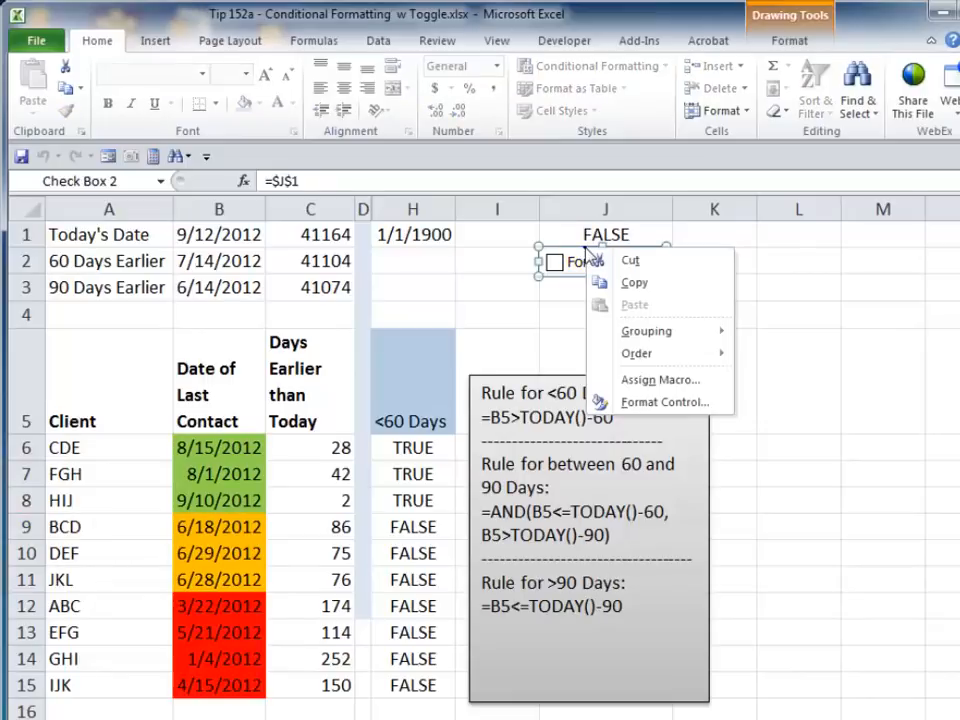
left_click(666, 402)
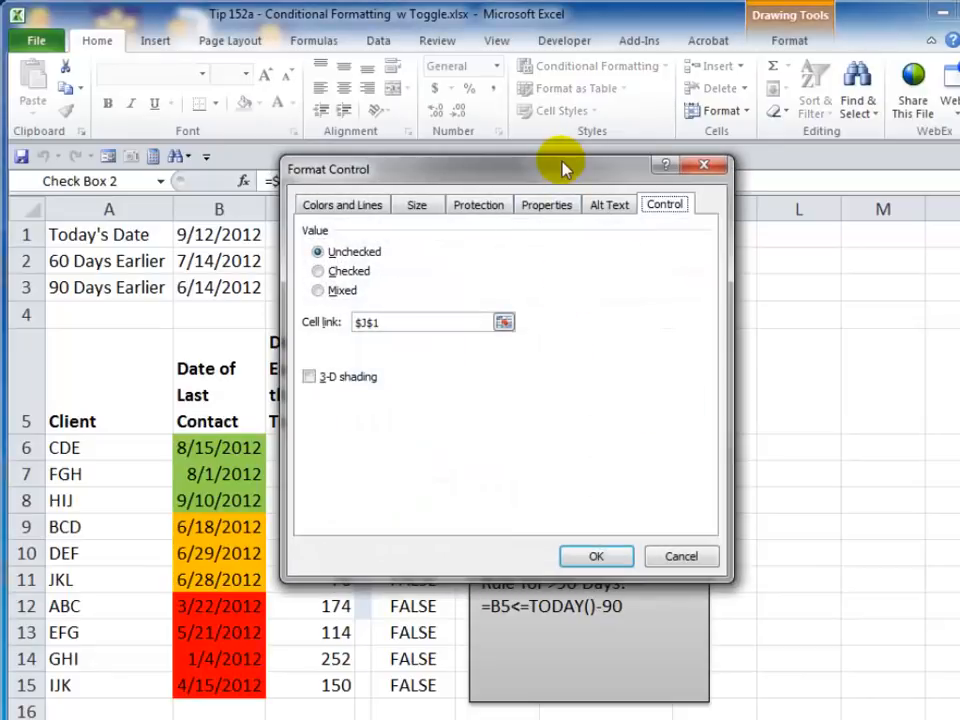
left_click_drag(553, 158, 618, 281)
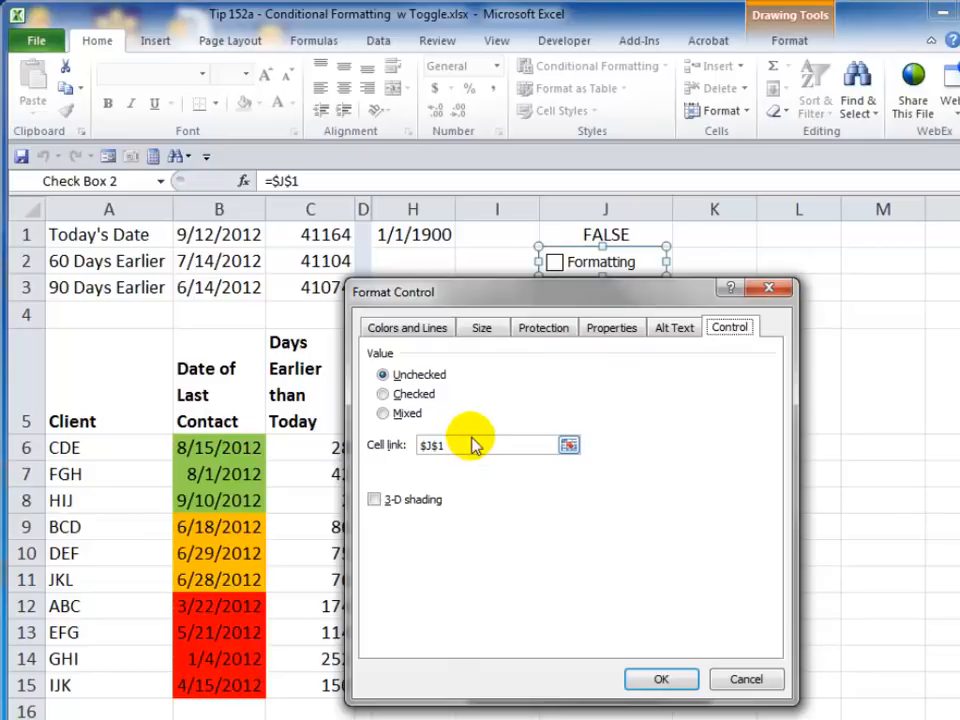
left_click(668, 680)
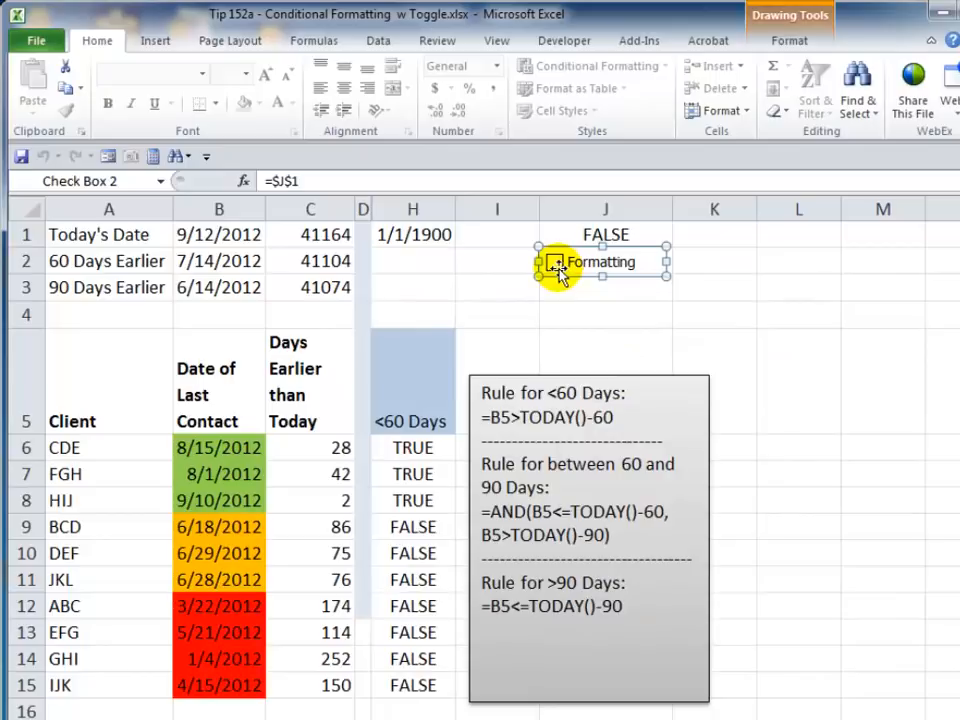
- Deselect the check box and tick the Formatting check box back on
left_click(568, 306)
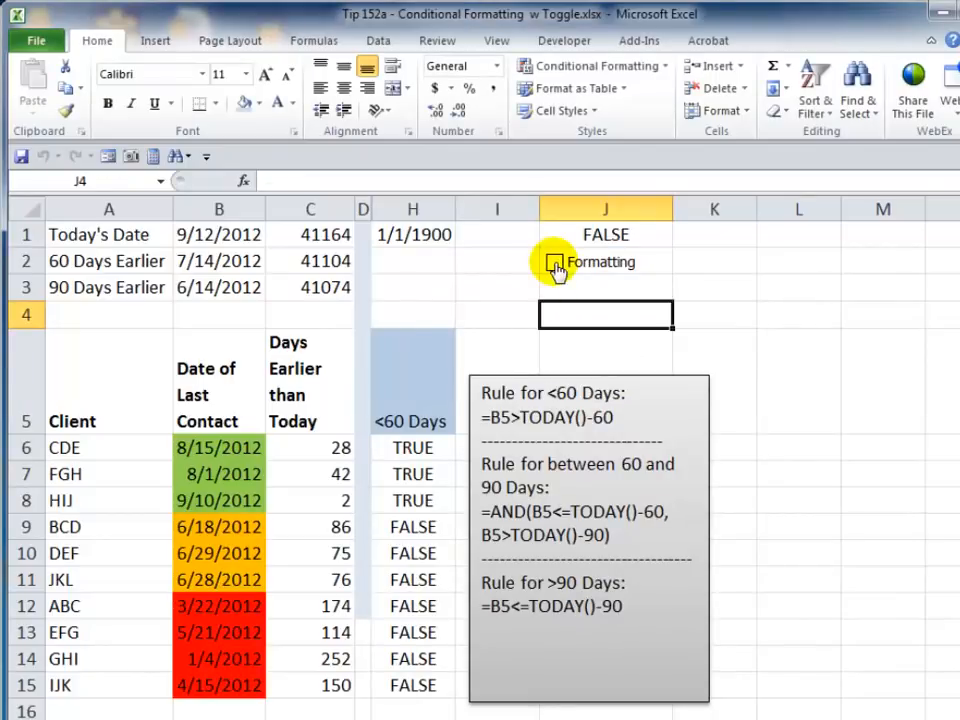
left_click(555, 264)
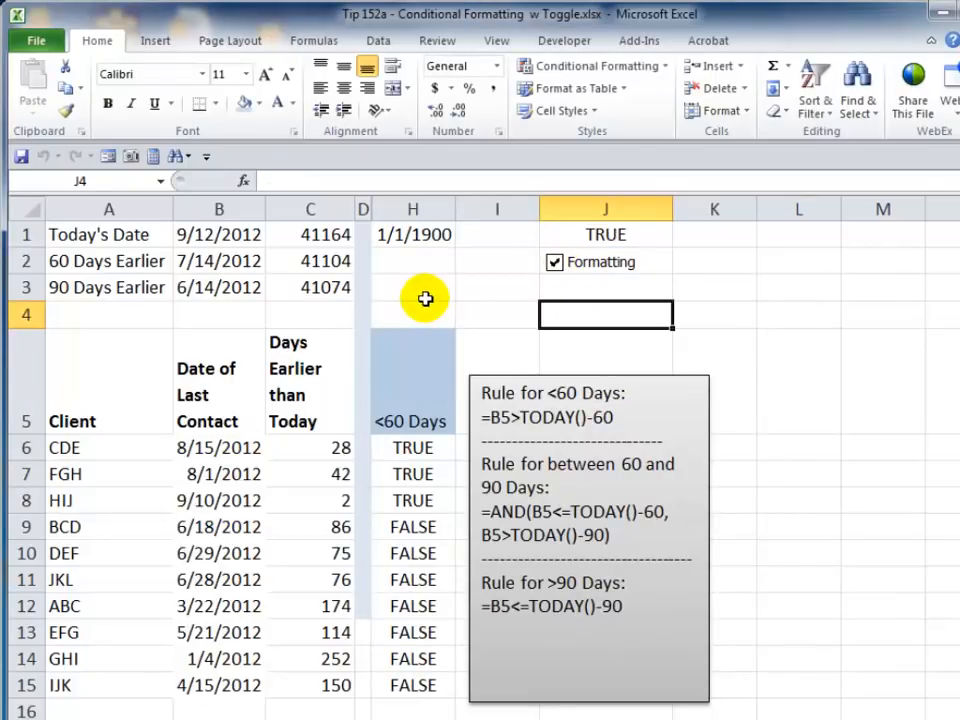